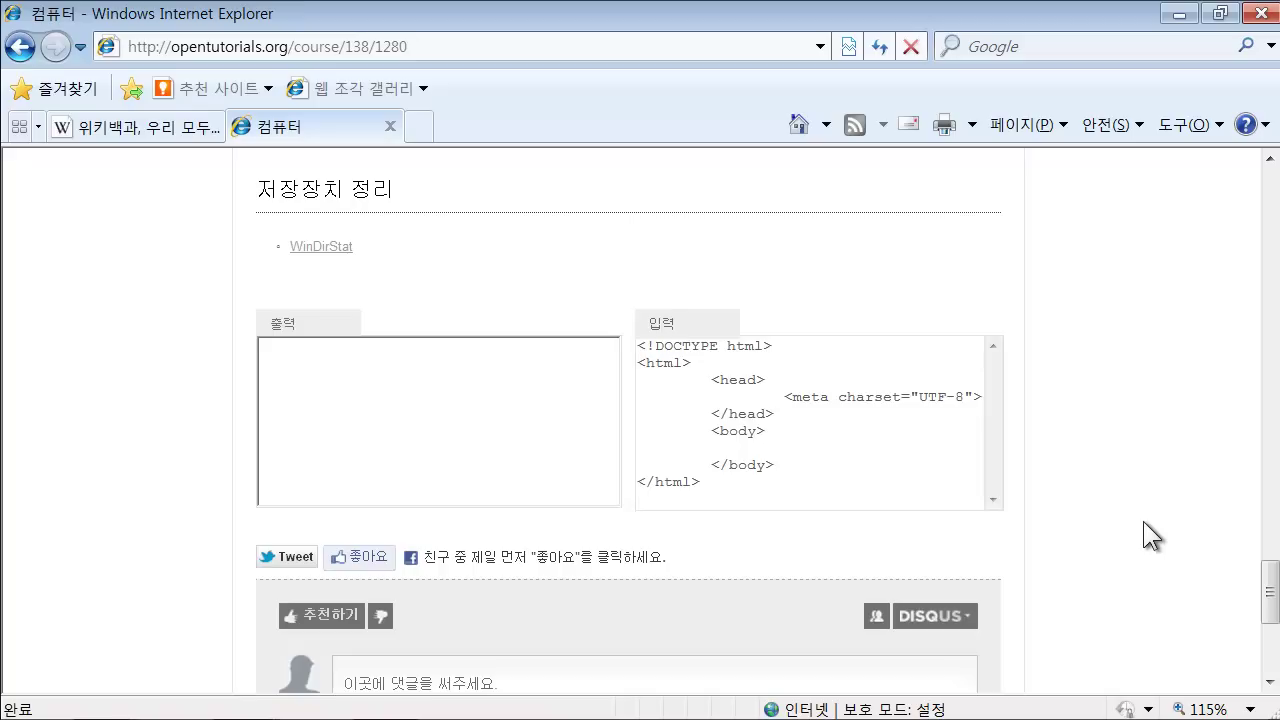
Minimize the browser window and open the Computer (컴퓨터) window using the on-screen keyboard.
click(1181, 17)
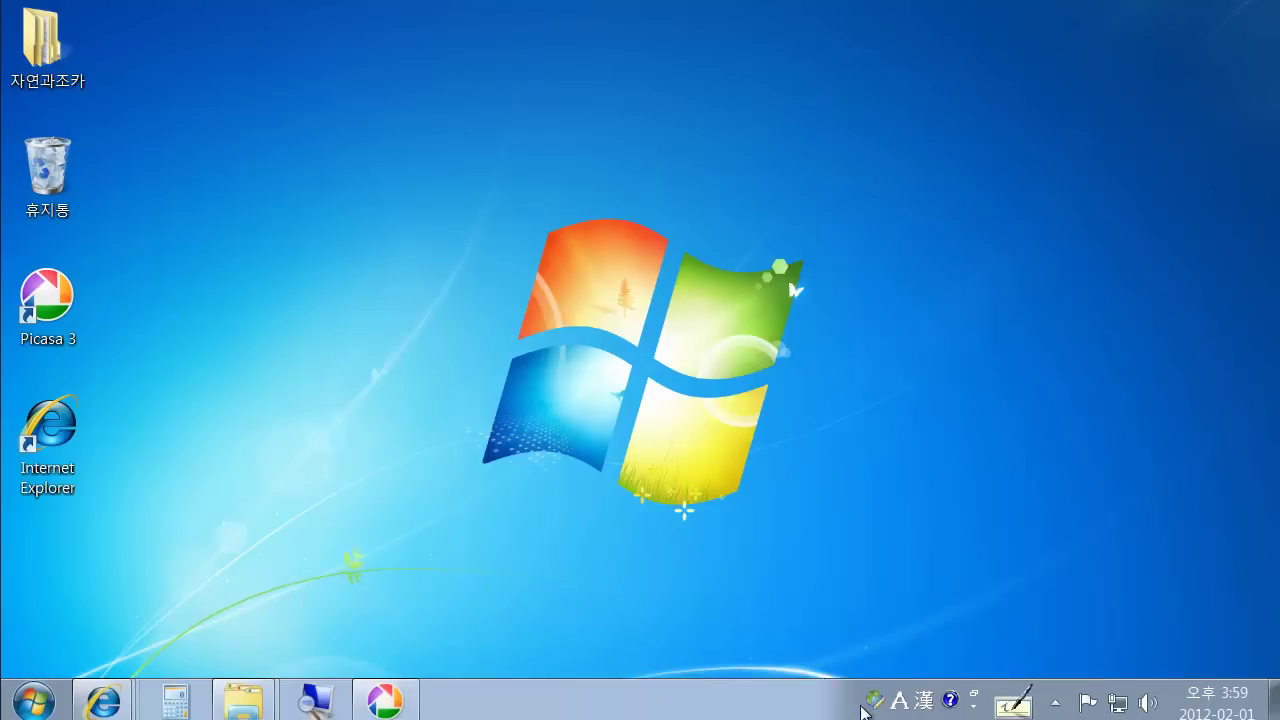
key(super)
click(1003, 503)
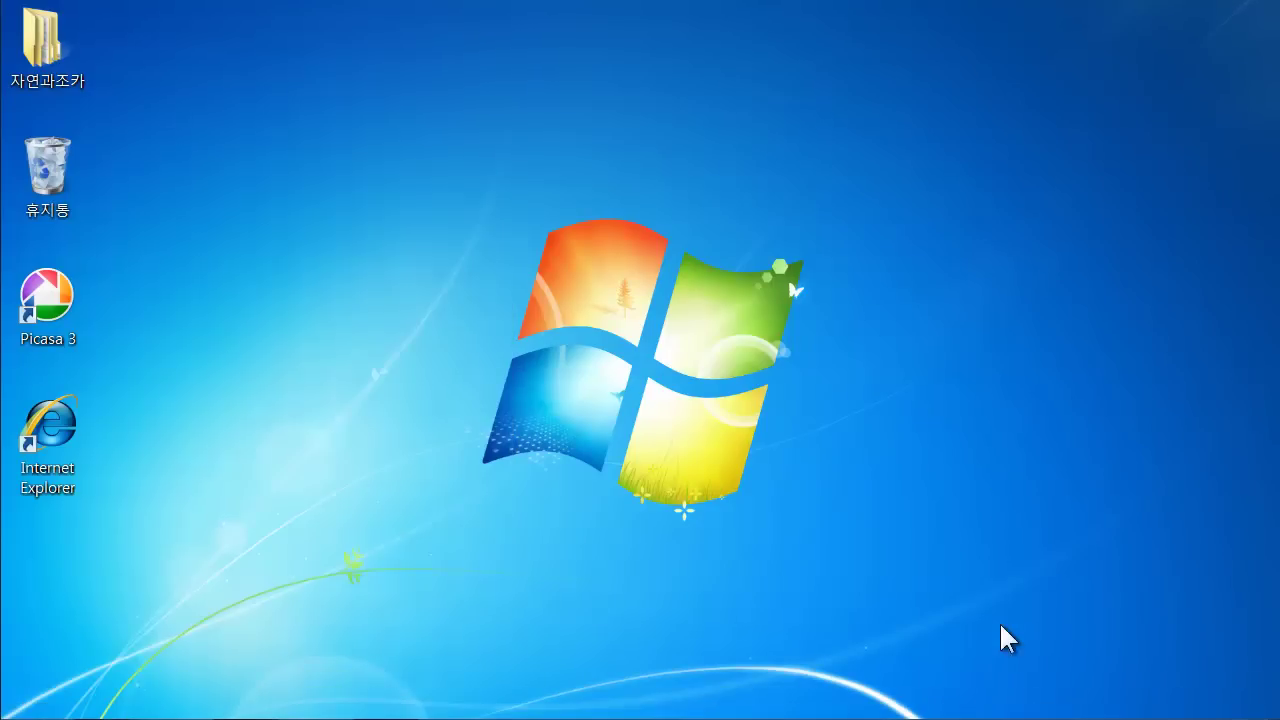
click(379, 433)
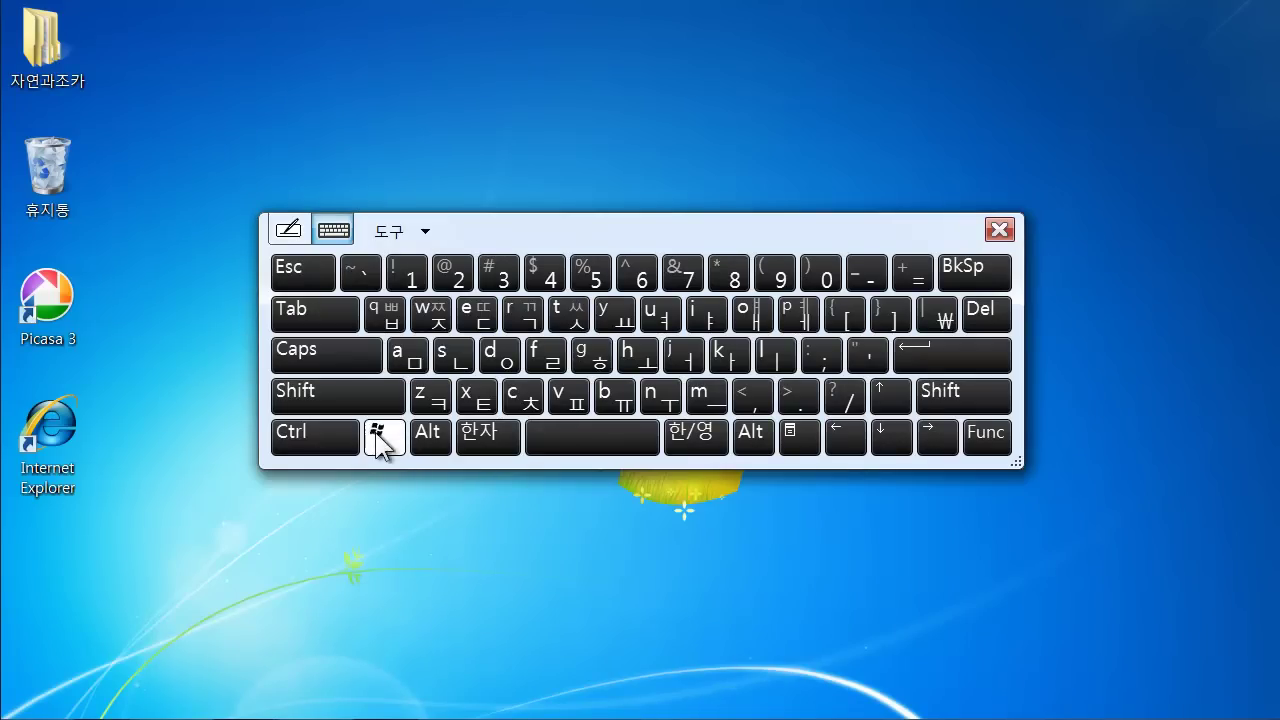
click(468, 308)
click(999, 230)
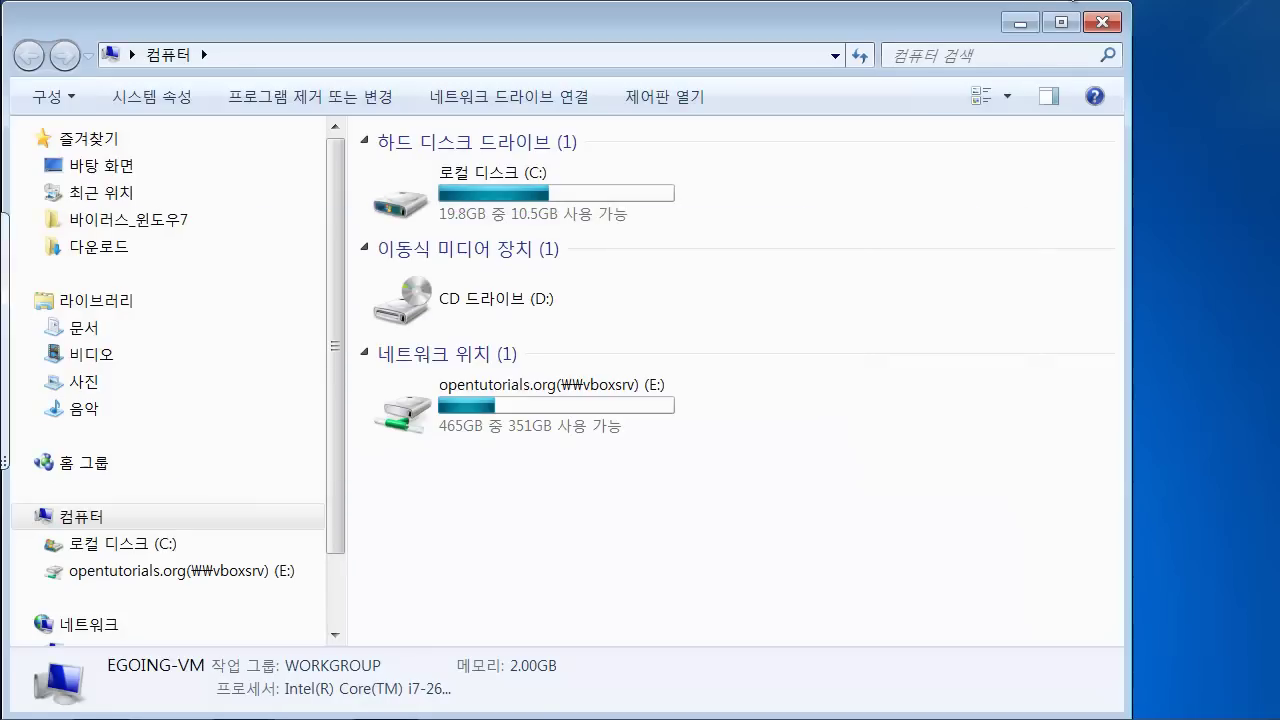
click(1071, 24)
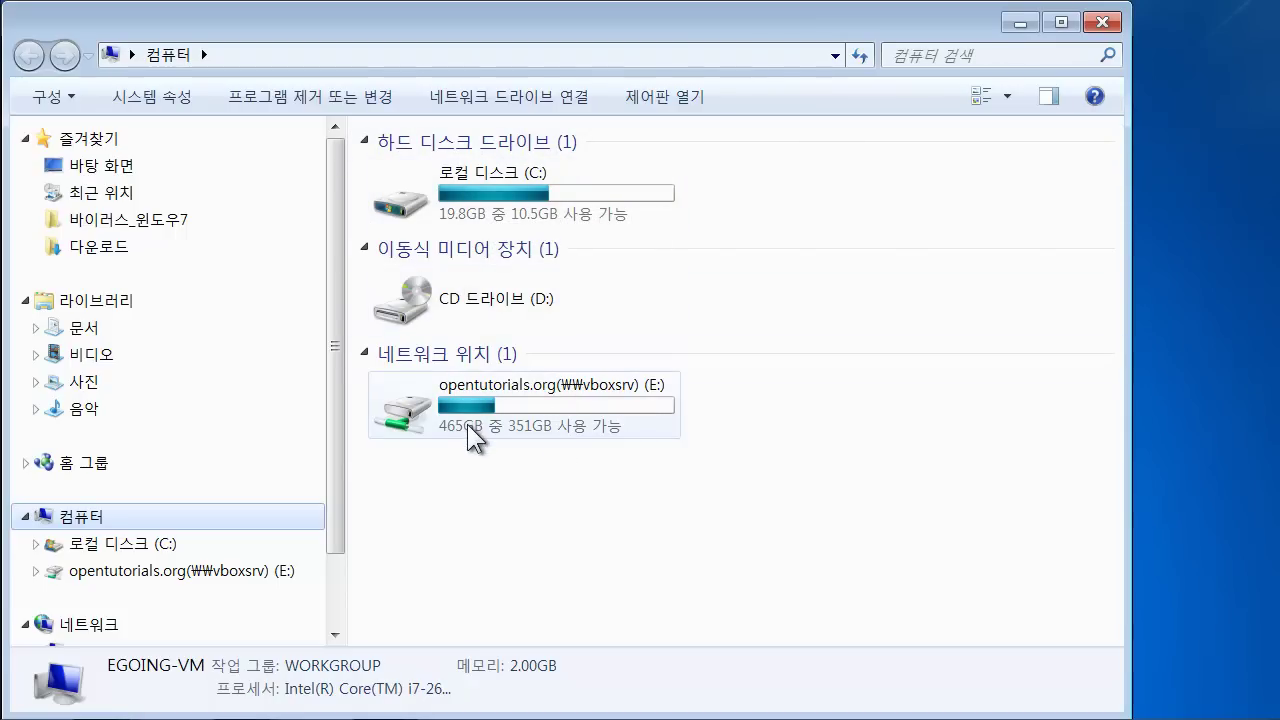
Examine the total capacity and free space of the network drive (E:) and the local disk (C:).
mouse_move(468, 424)
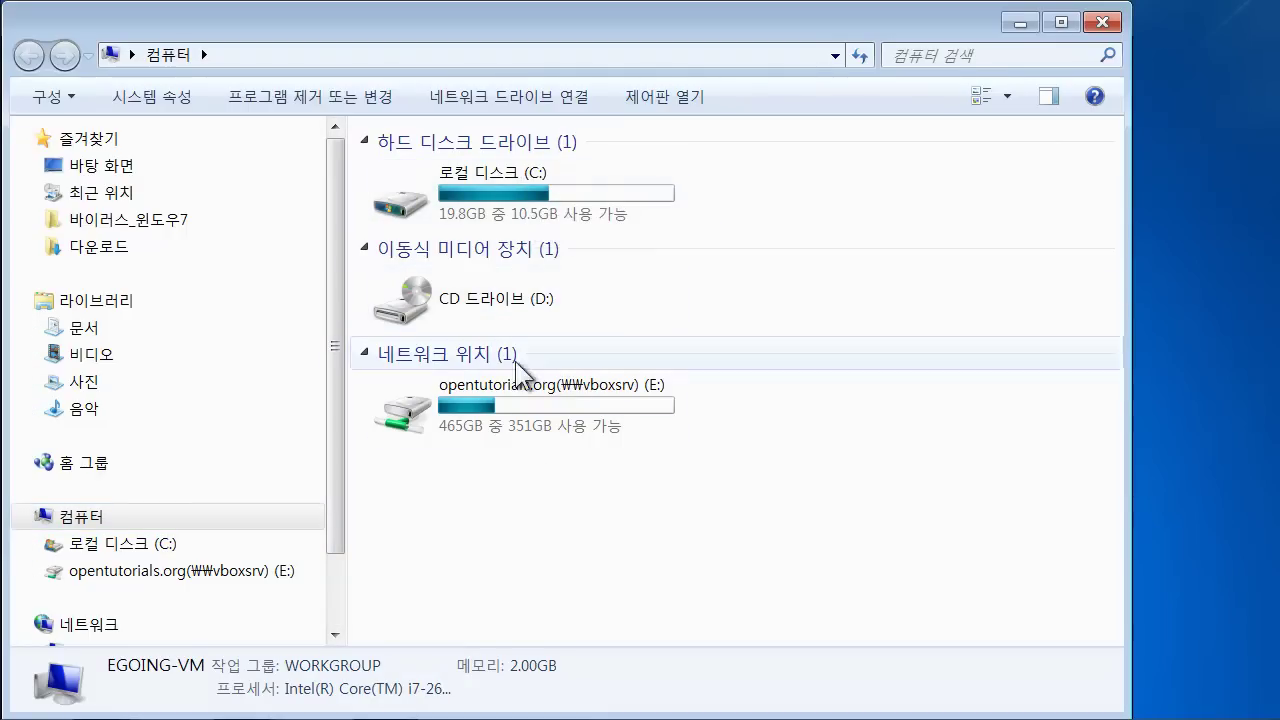
mouse_move(522, 197)
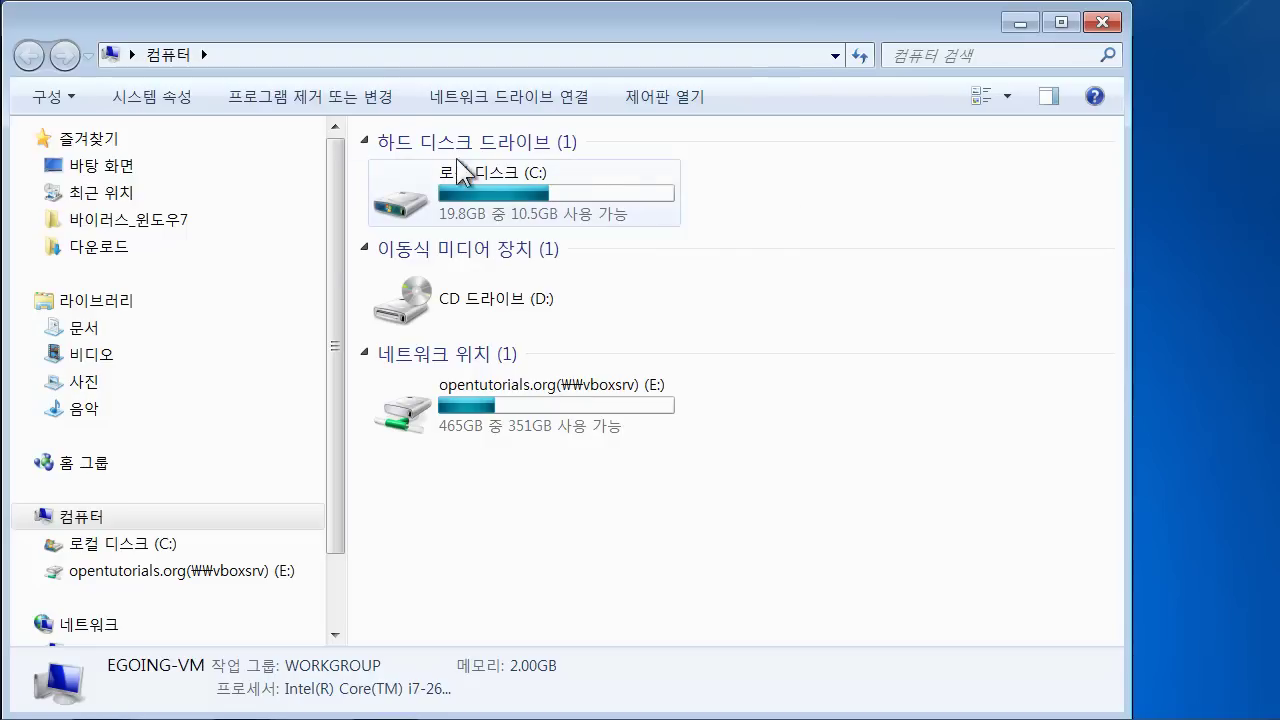
mouse_move(468, 215)
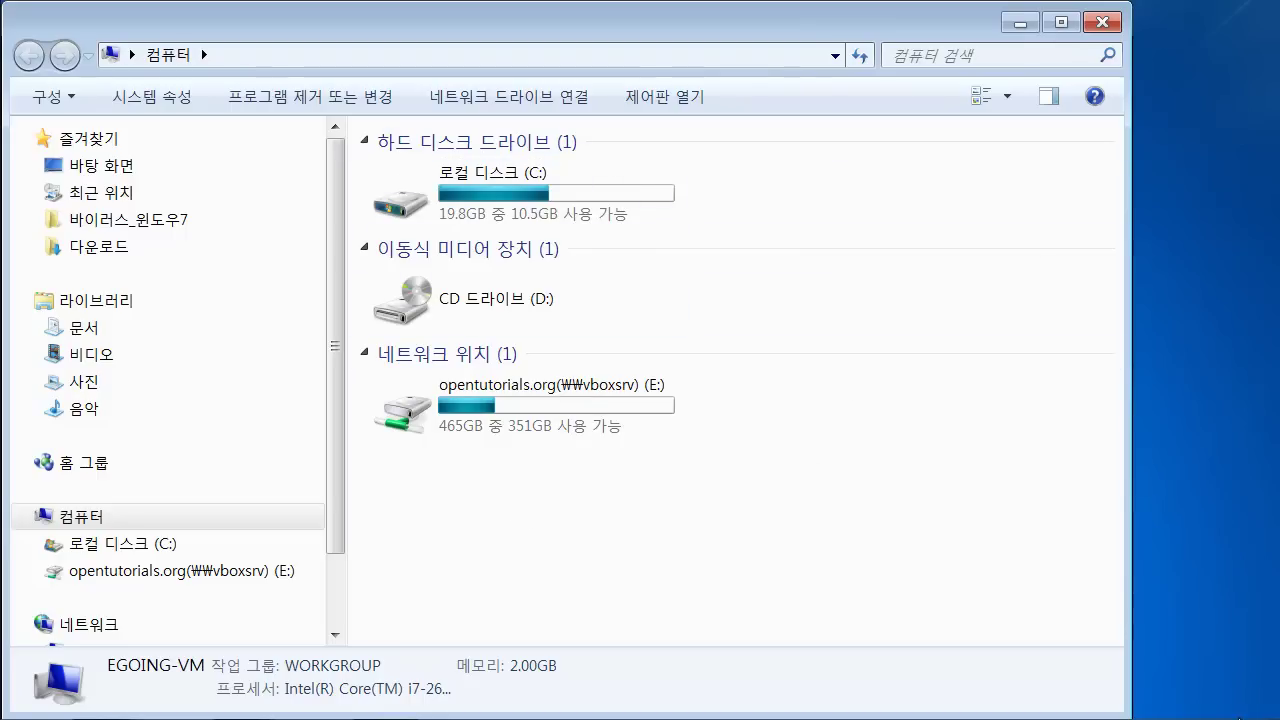
Maximize the Computer window and start Disk Cleanup (디스크 정리) for drive C: from the system tools.
mouse_move(1218, 700)
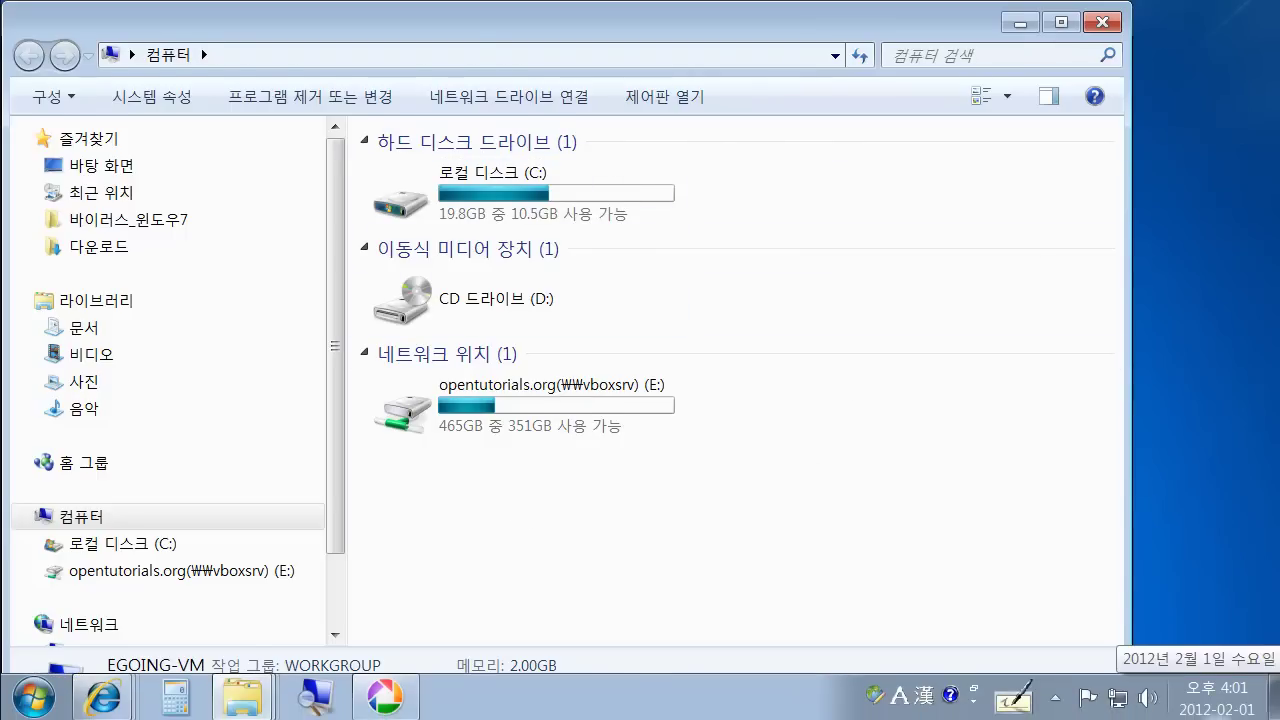
key(super+Up)
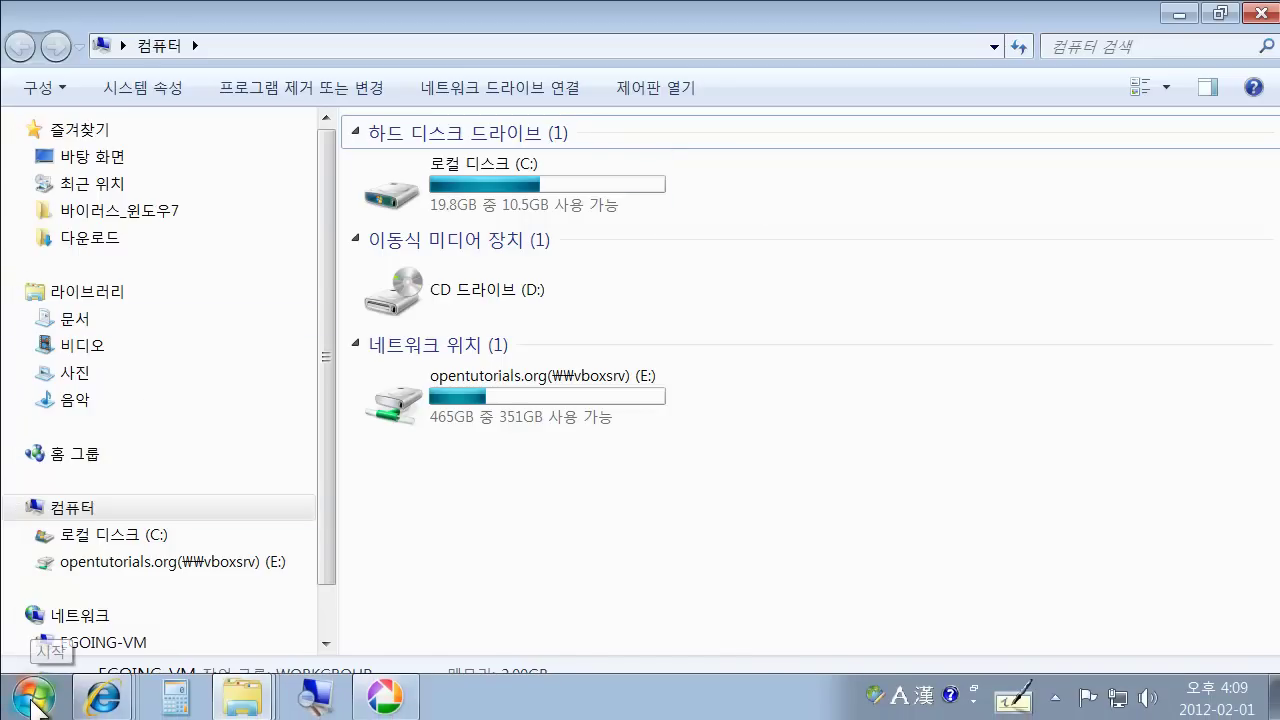
click(30, 708)
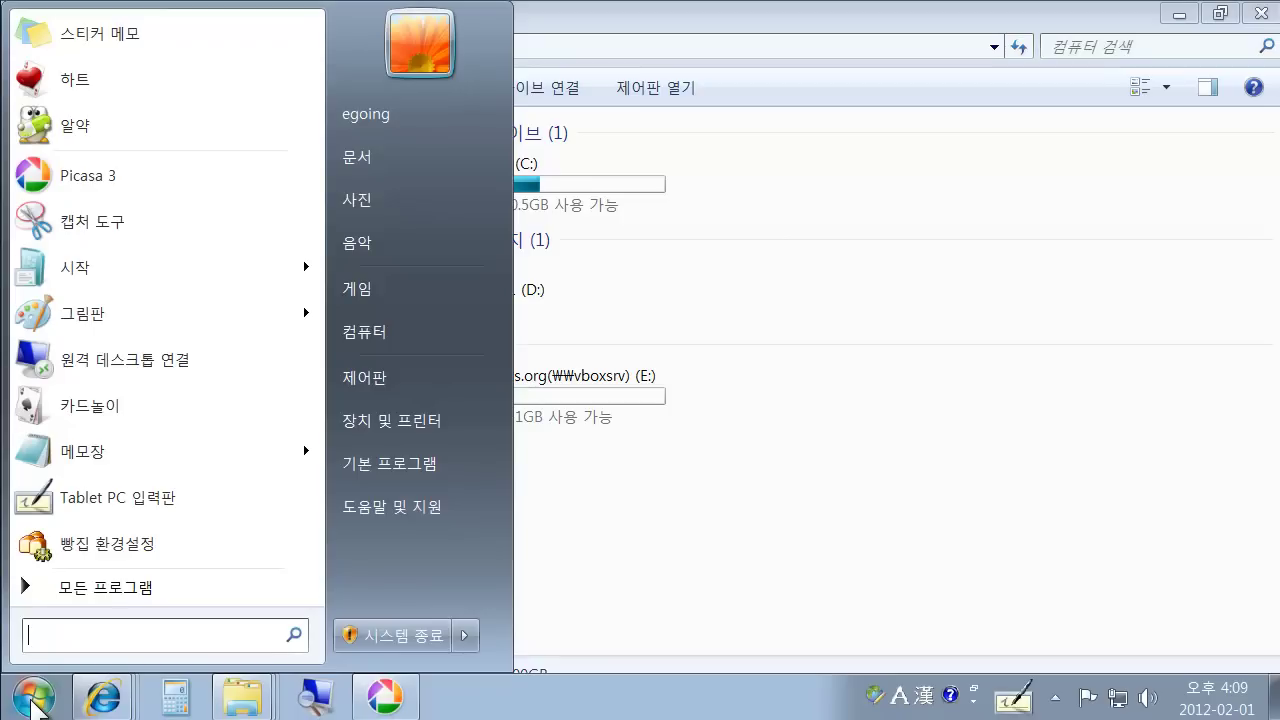
click(79, 590)
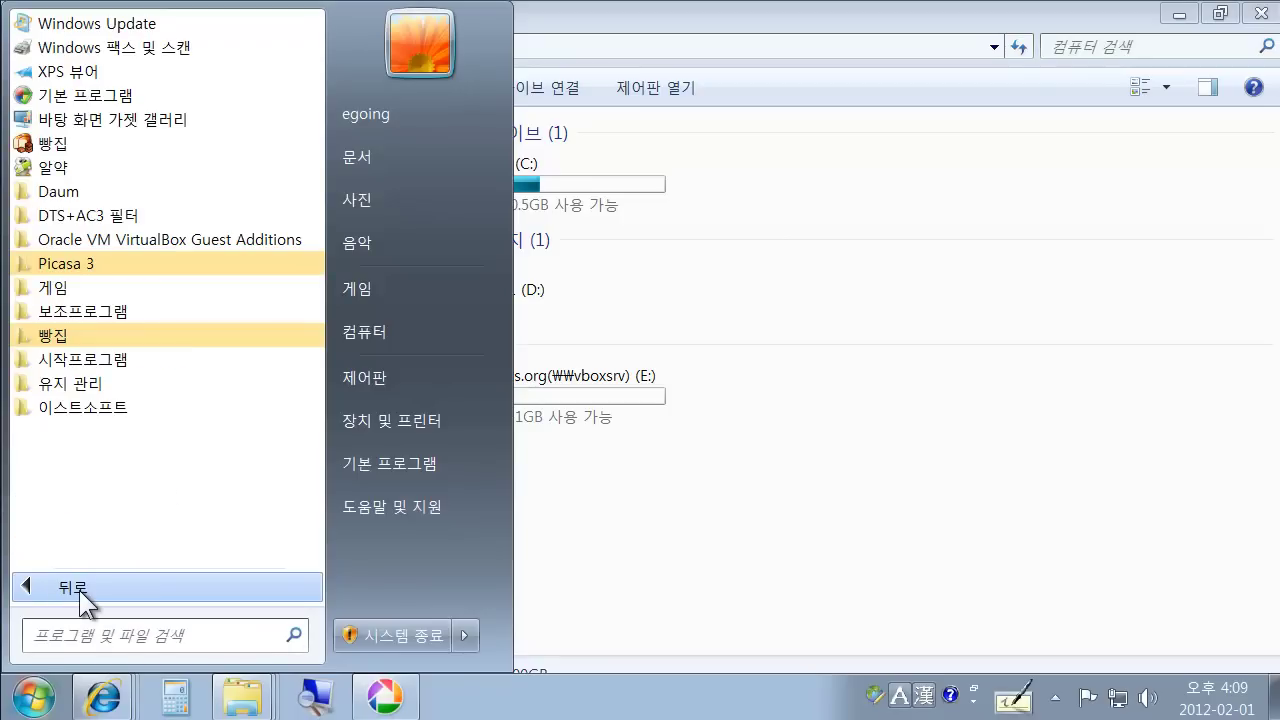
click(99, 308)
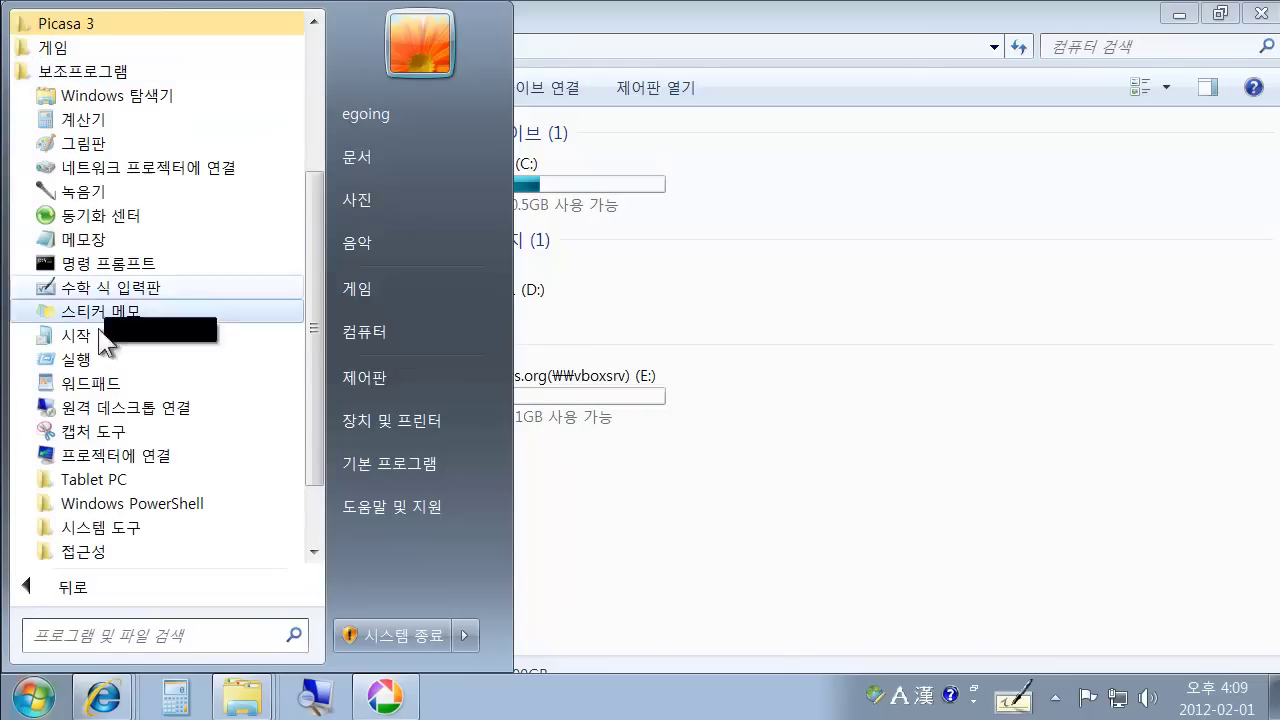
click(91, 528)
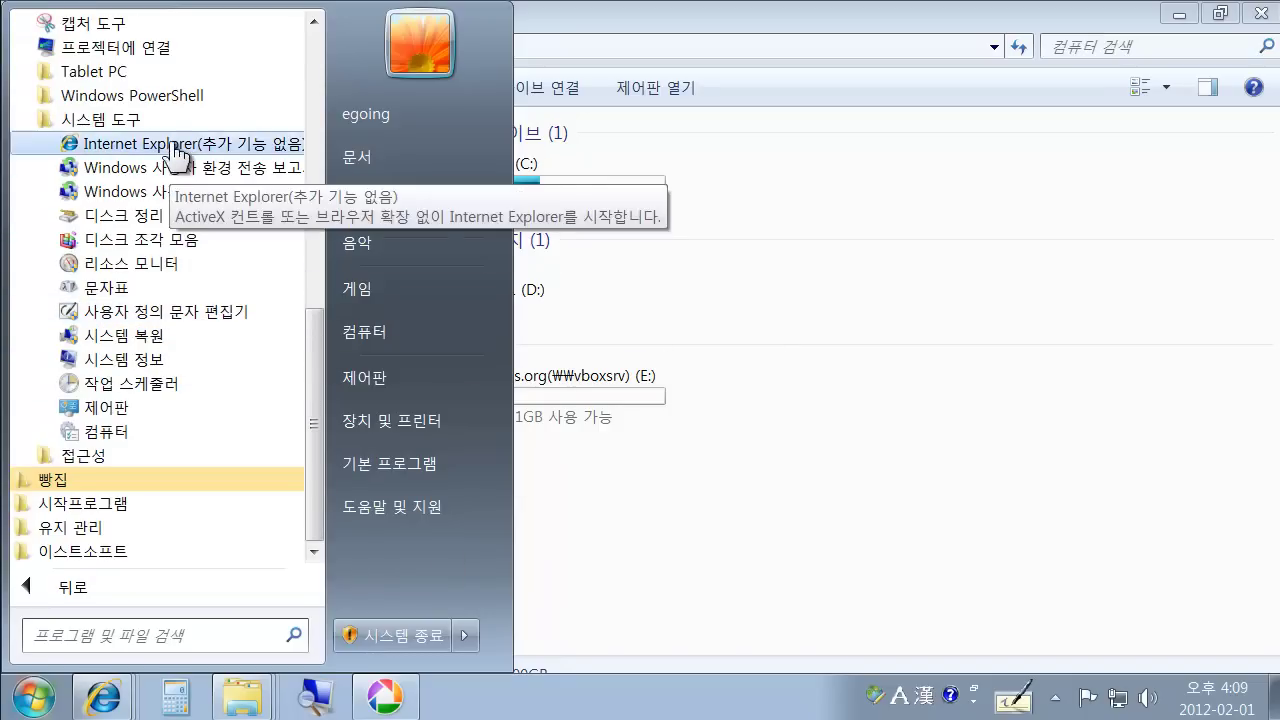
click(155, 226)
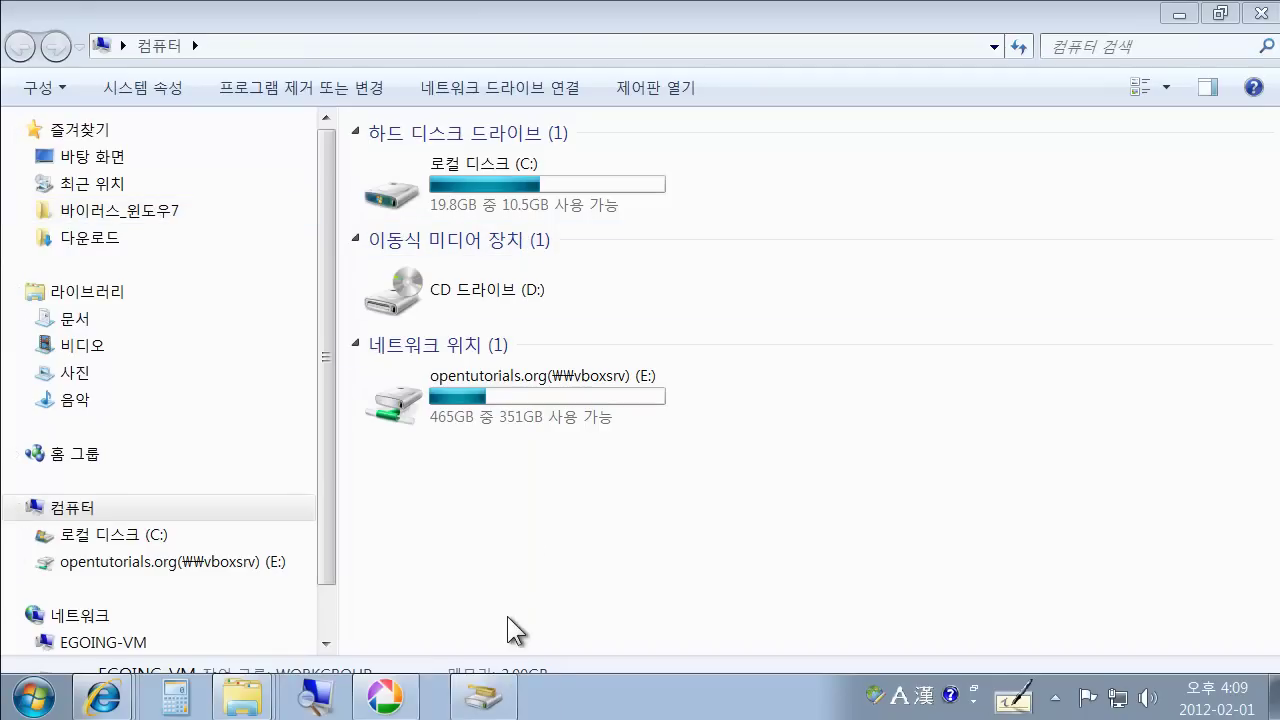
drag(371, 60, 775, 83)
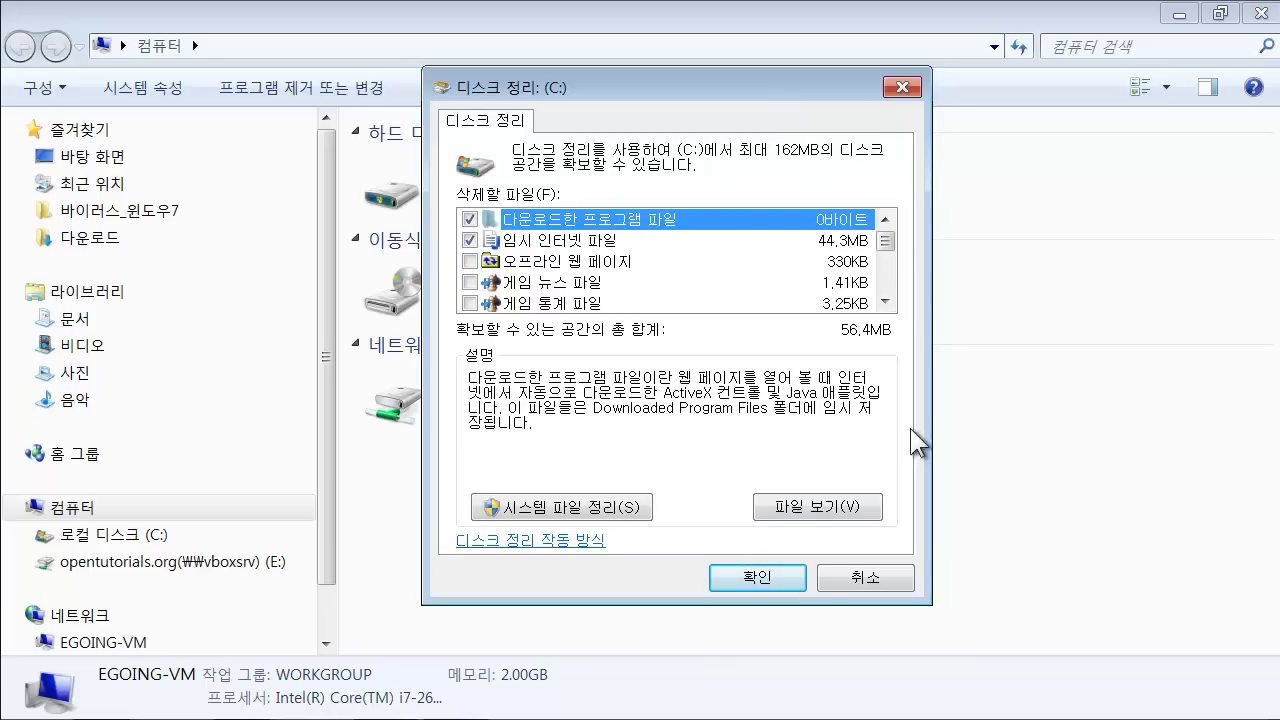
Examine the description of 임시 인터넷 파일 and look over the other deletable file categories.
mouse_move(887, 244)
mouse_down()
mouse_move(891, 280)
mouse_move(891, 246)
mouse_up()
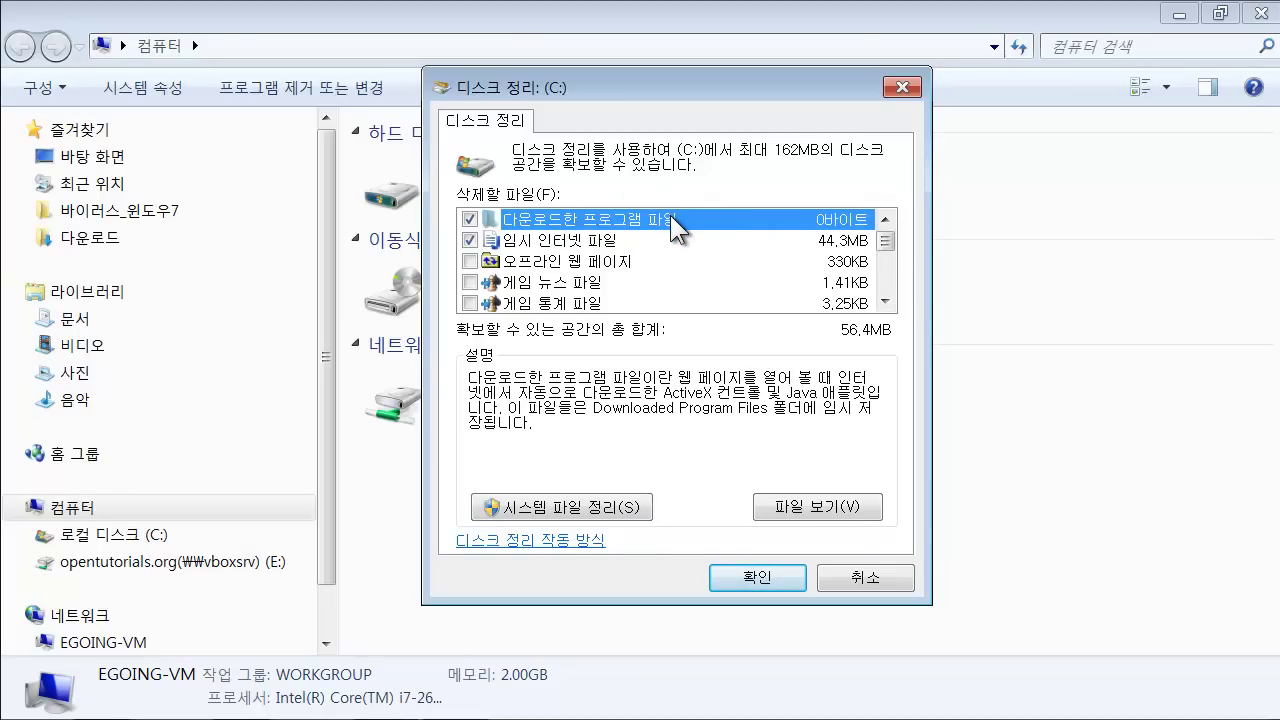
click(580, 243)
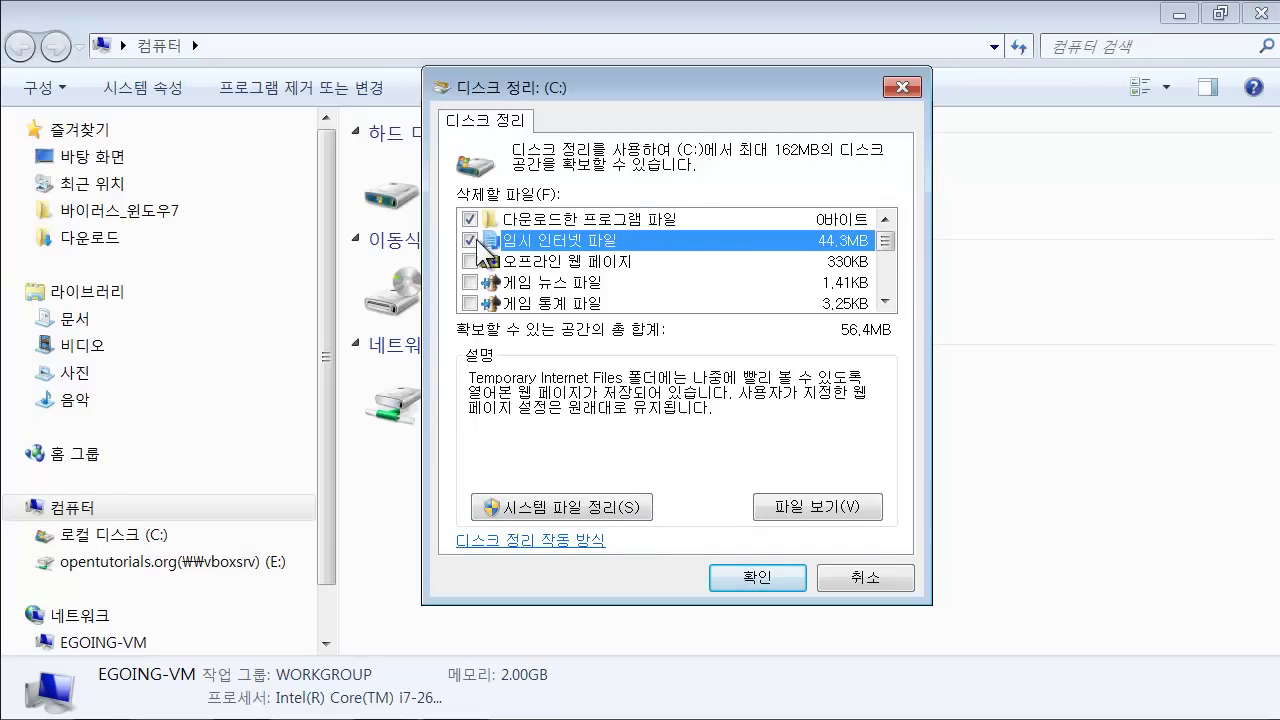
scroll(745, 590, down, 1)
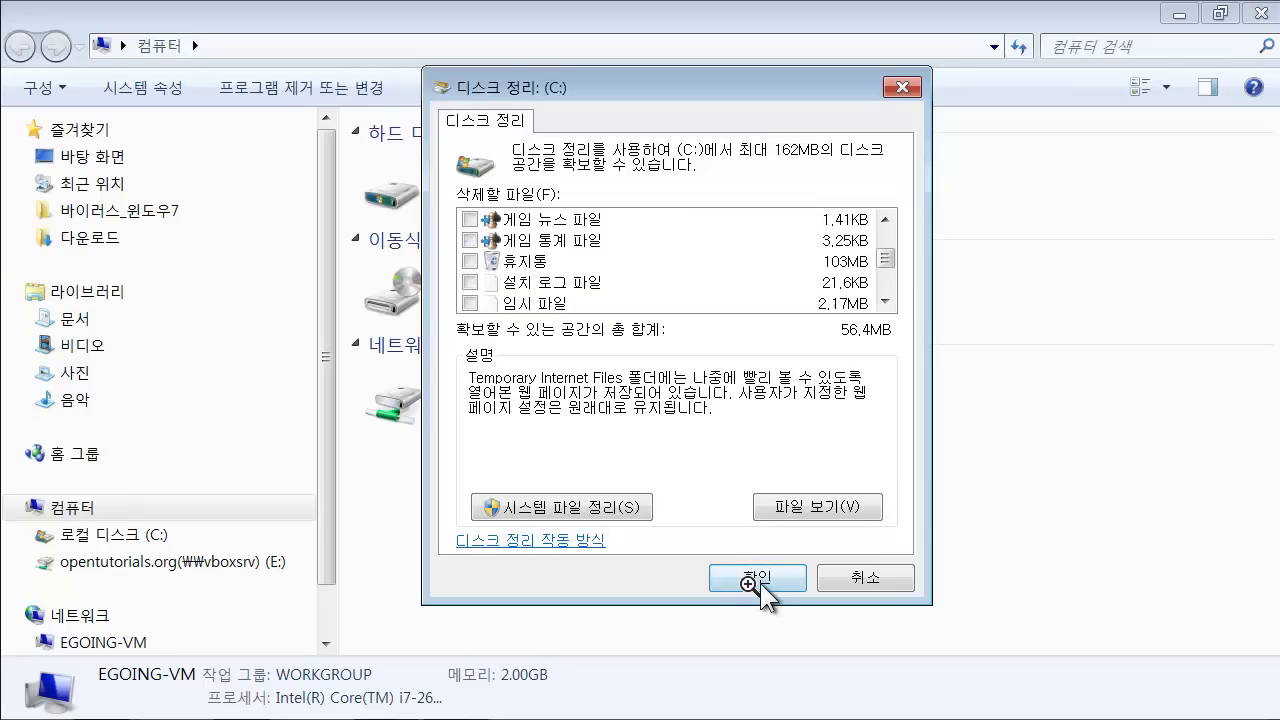
scroll(745, 590, up, 1)
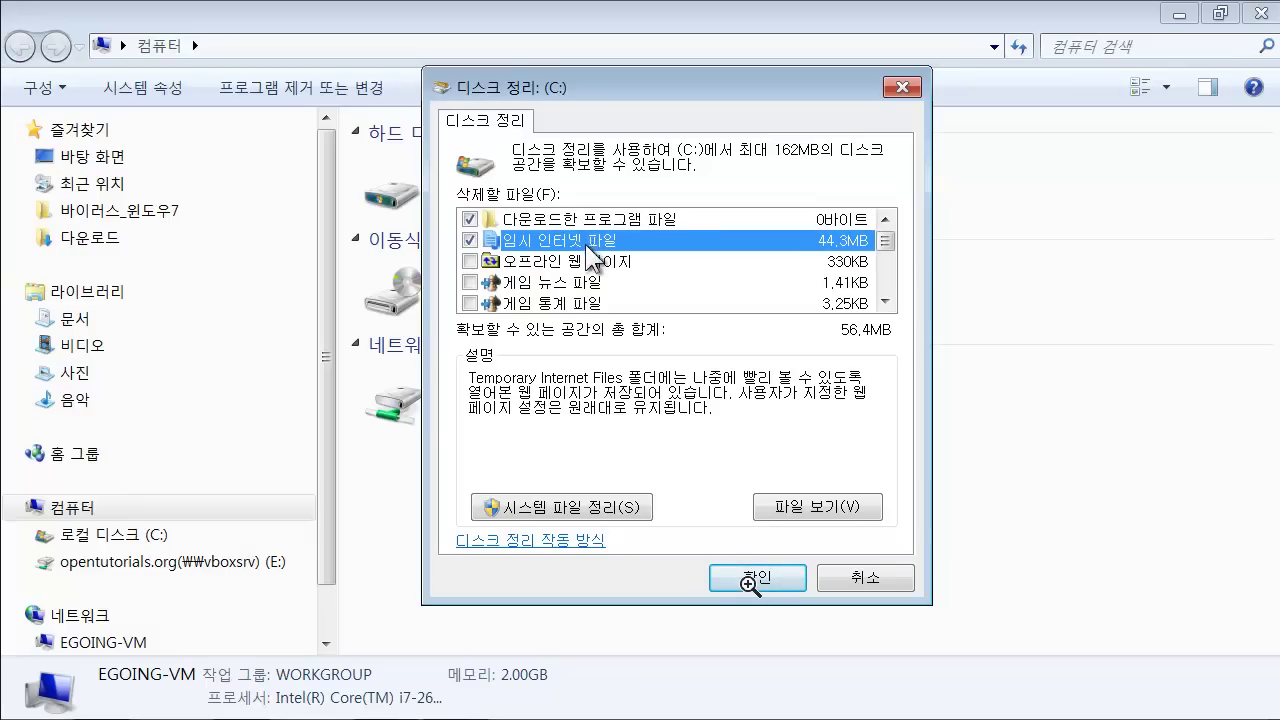
scroll(482, 264, down, 1)
scroll(482, 264, up, 1)
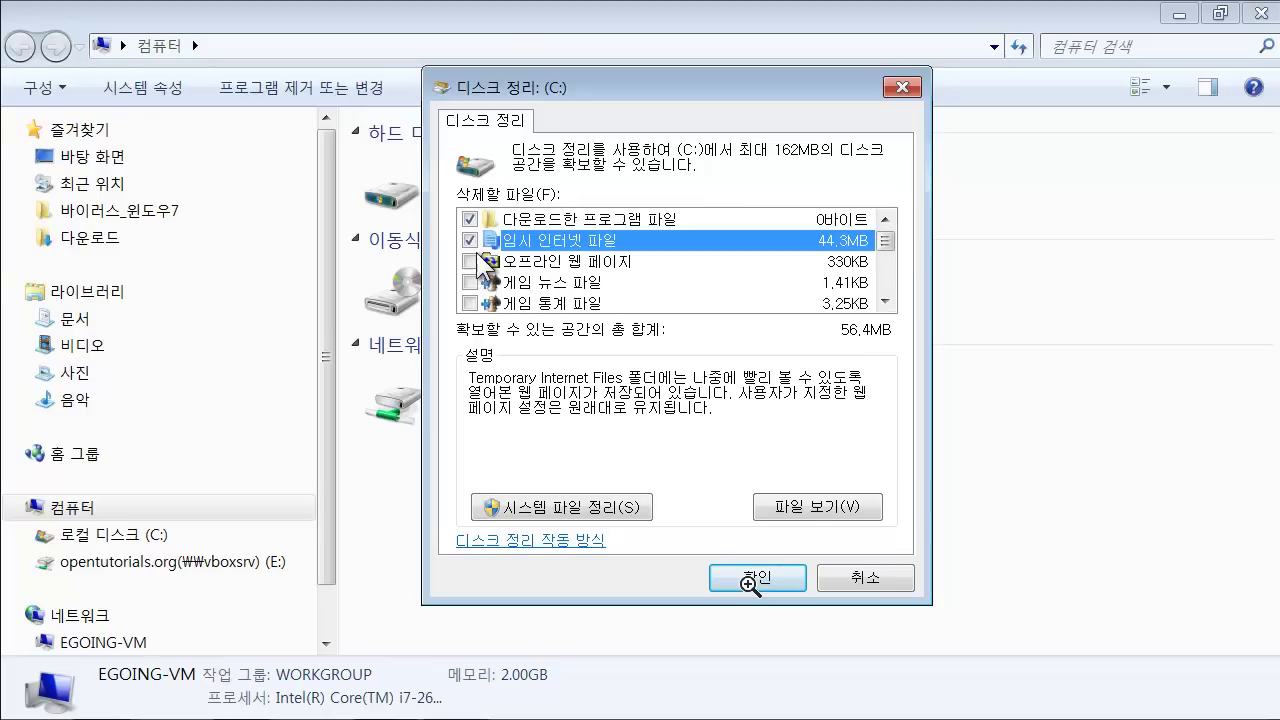
Mark 오프라인 웹 페이지, 게임 뉴스 파일 and 게임 통계 파일 for deletion.
click(470, 261)
click(470, 282)
click(470, 303)
click(470, 261)
click(470, 261)
click(470, 282)
click(470, 282)
click(470, 261)
click(470, 261)
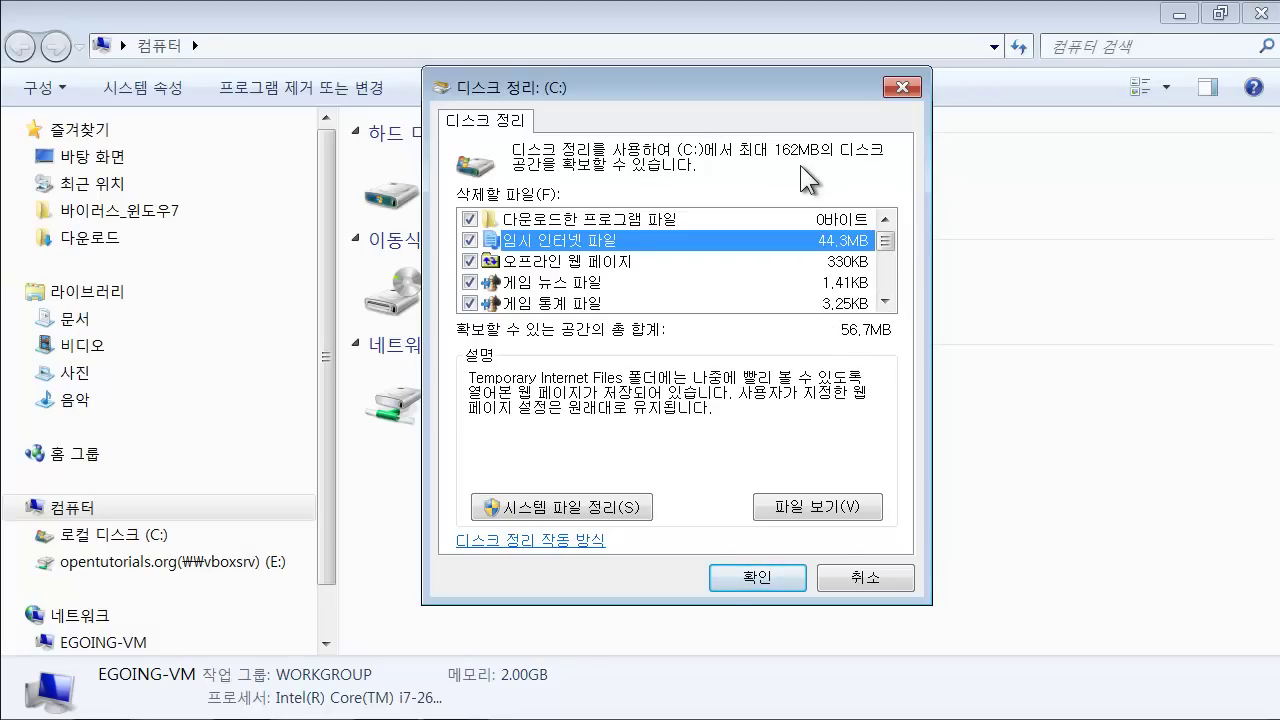
scroll(486, 300, down, 2)
scroll(486, 300, up, 1)
click(469, 261)
click(469, 282)
click(470, 261)
click(470, 282)
scroll(832, 277, up, 1)
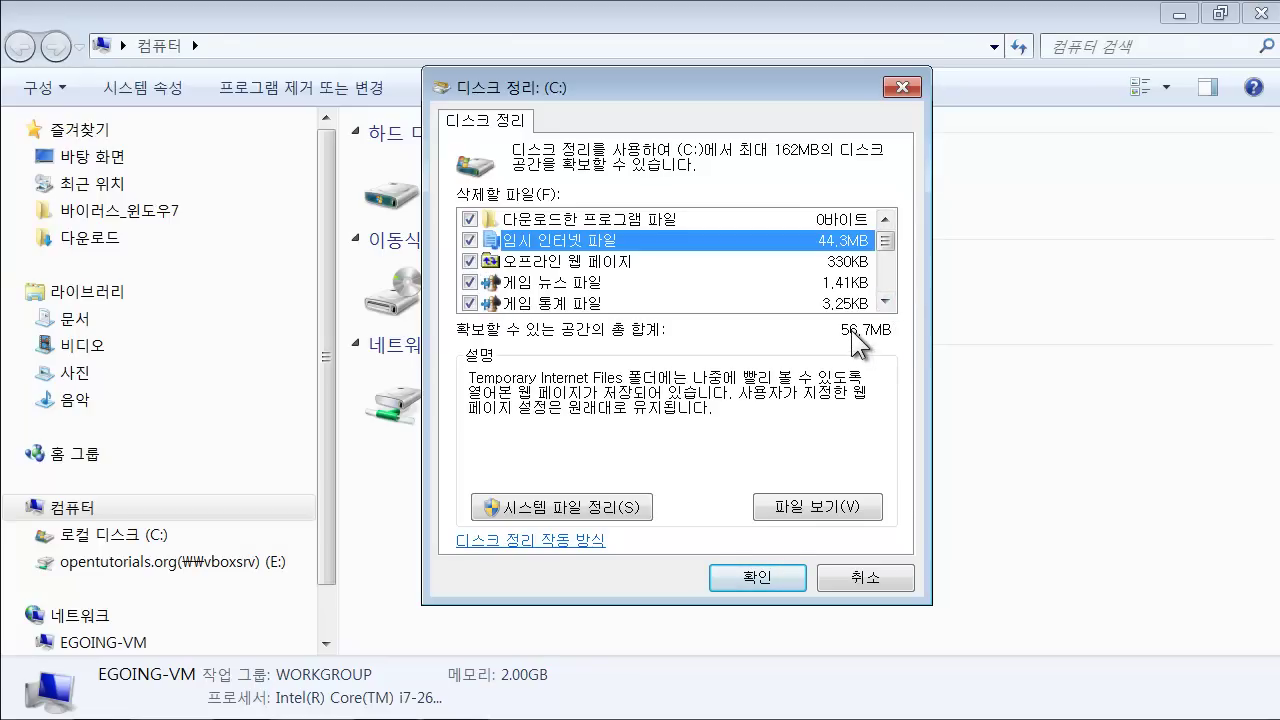
Review the whole list of deletable file categories, checking which are marked and how much space each takes.
scroll(855, 338, down, 1)
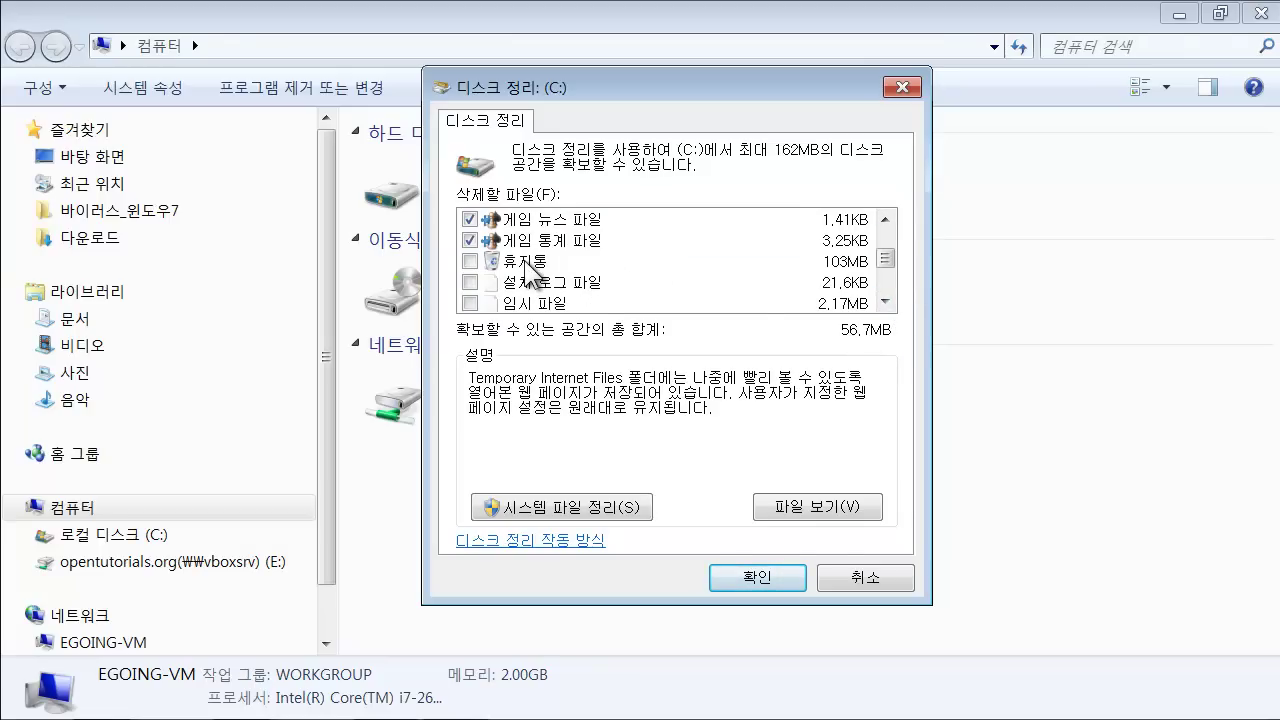
scroll(527, 270, up, 1)
scroll(527, 270, down, 2)
scroll(527, 270, down, 1)
scroll(527, 270, up, 3)
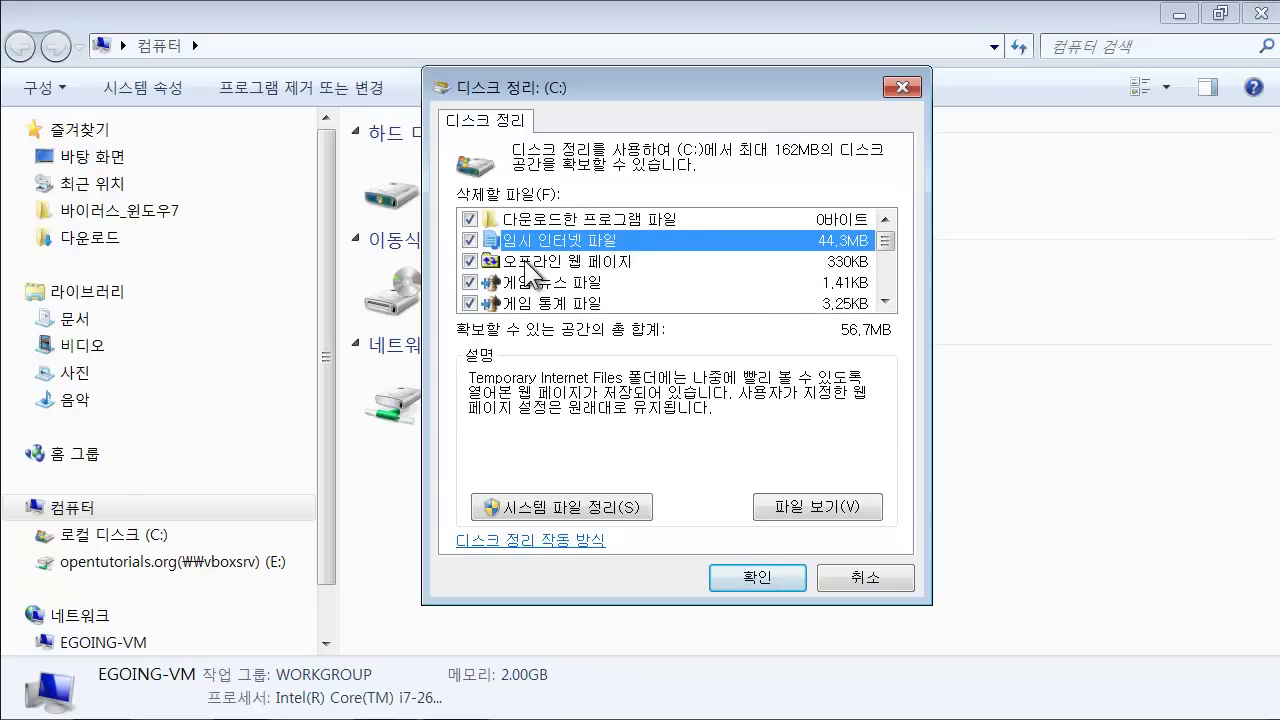
scroll(527, 270, down, 1)
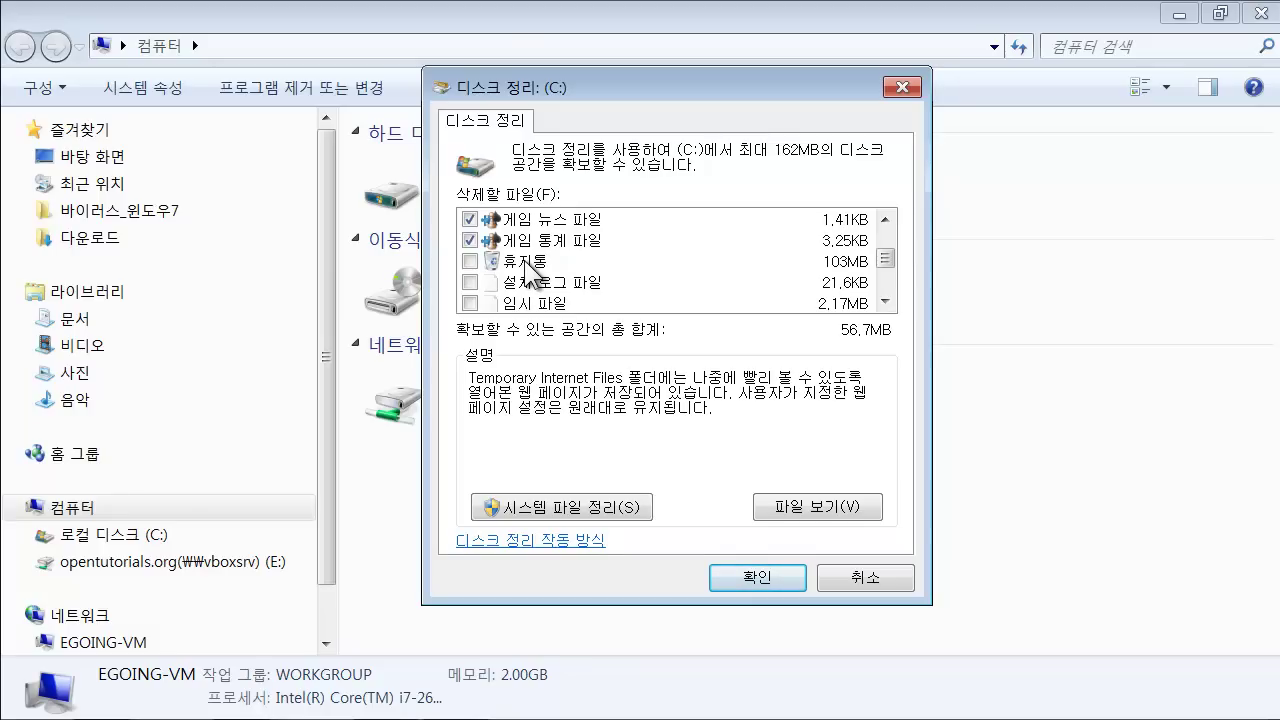
scroll(527, 270, up, 1)
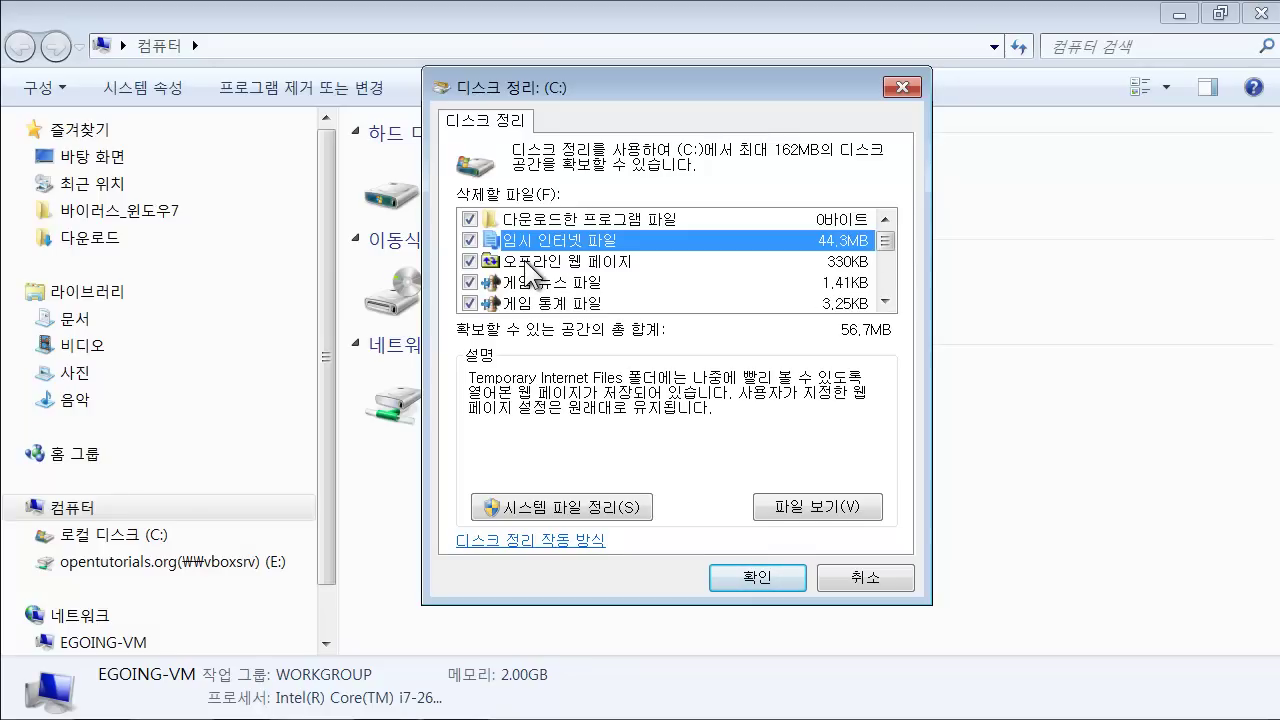
scroll(527, 270, down, 2)
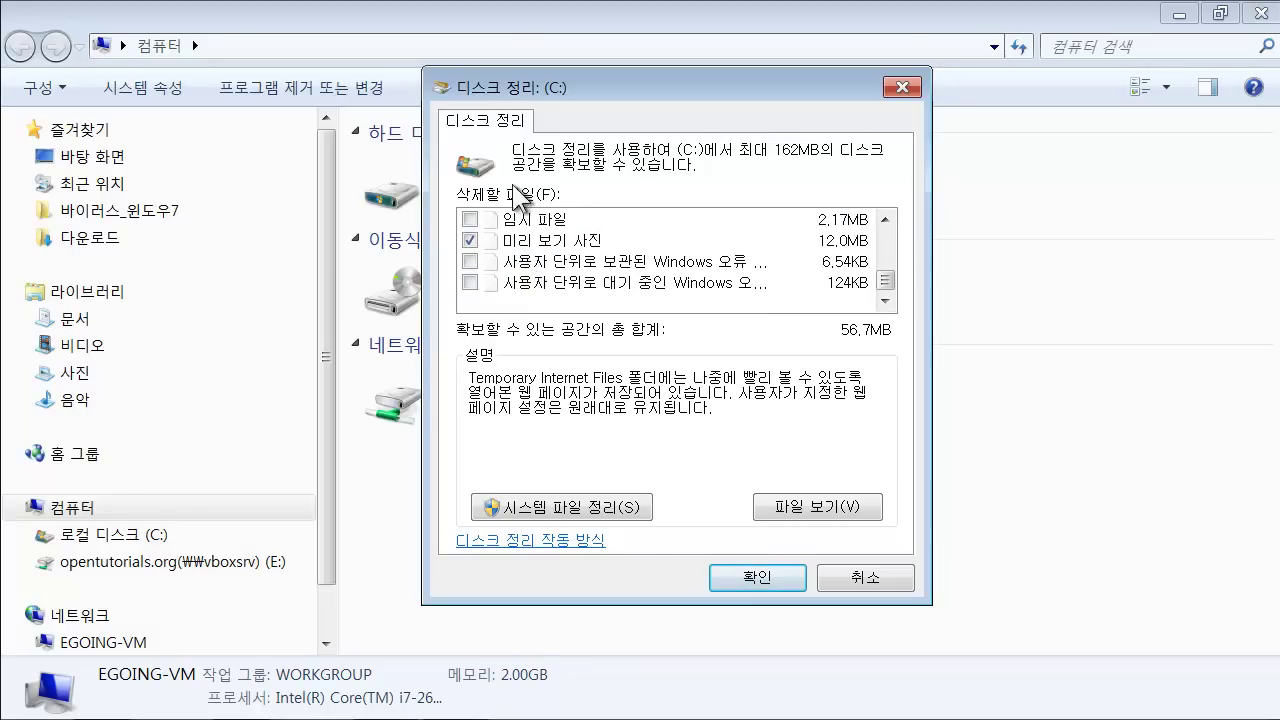
scroll(516, 253, up, 2)
scroll(516, 253, down, 2)
scroll(516, 253, up, 2)
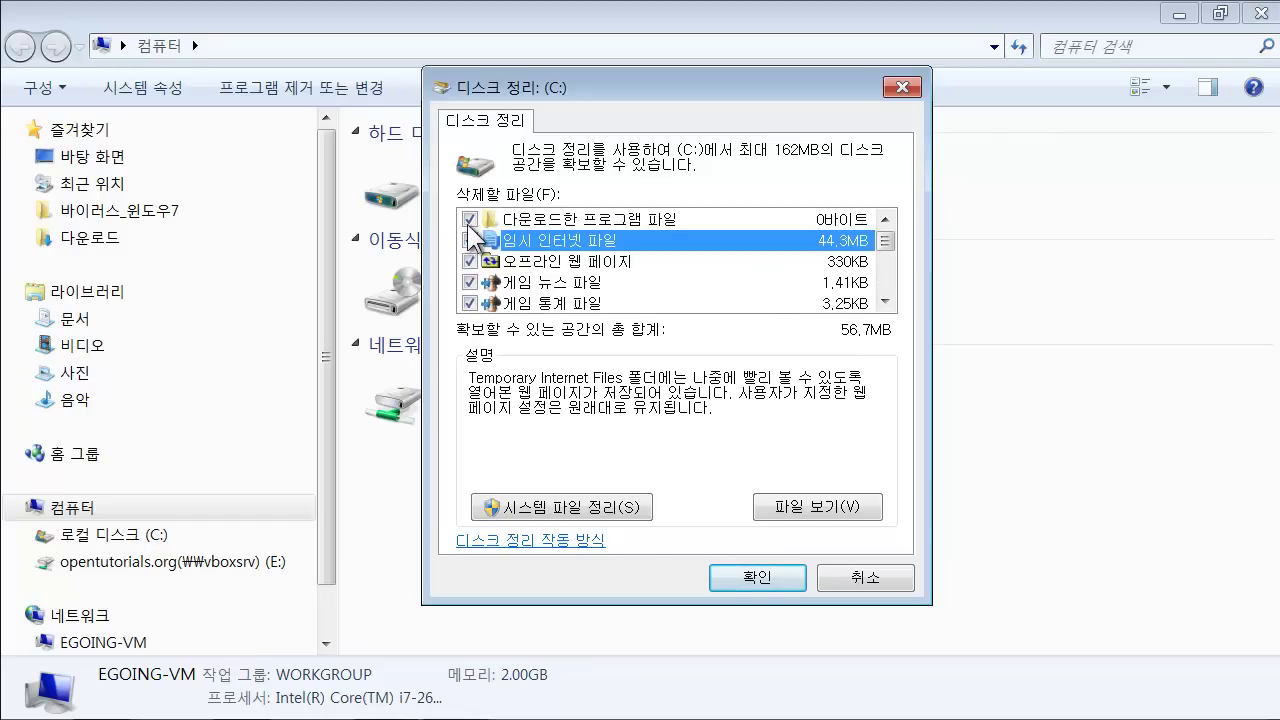
Show the descriptions of the 다운로드한 프로그램 파일 and 휴지통 categories.
click(537, 223)
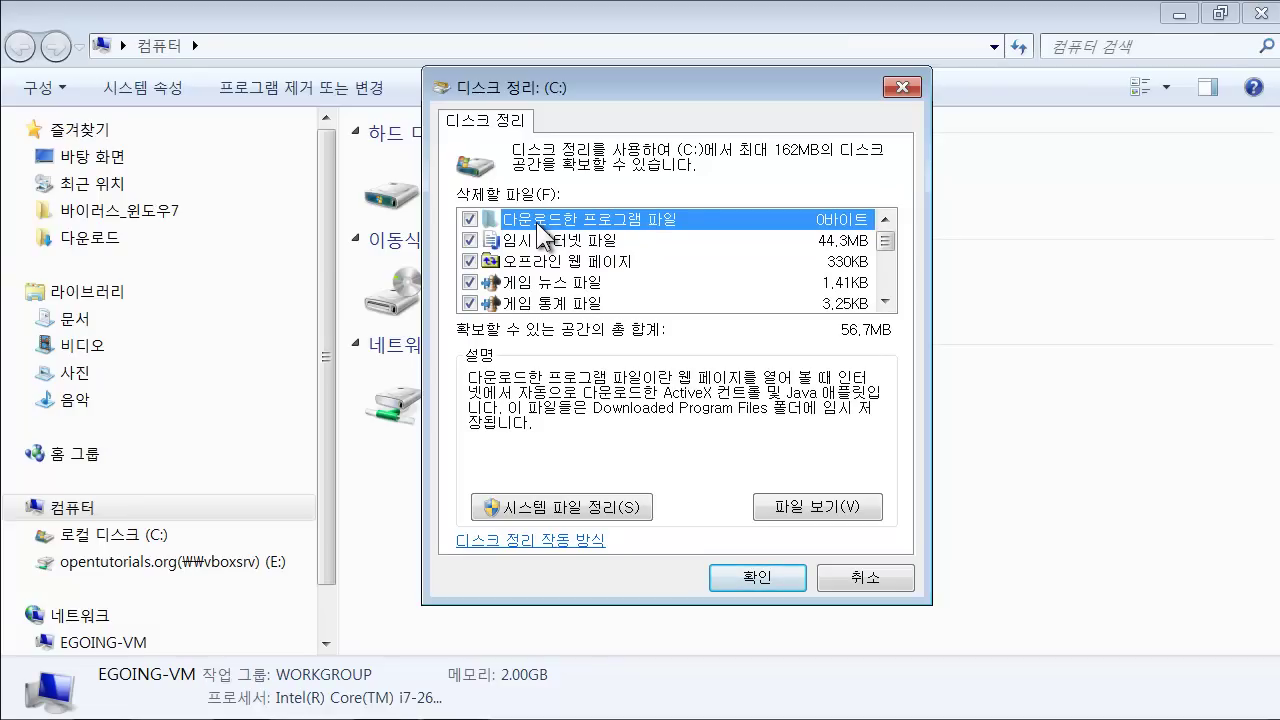
scroll(562, 268, down, 1)
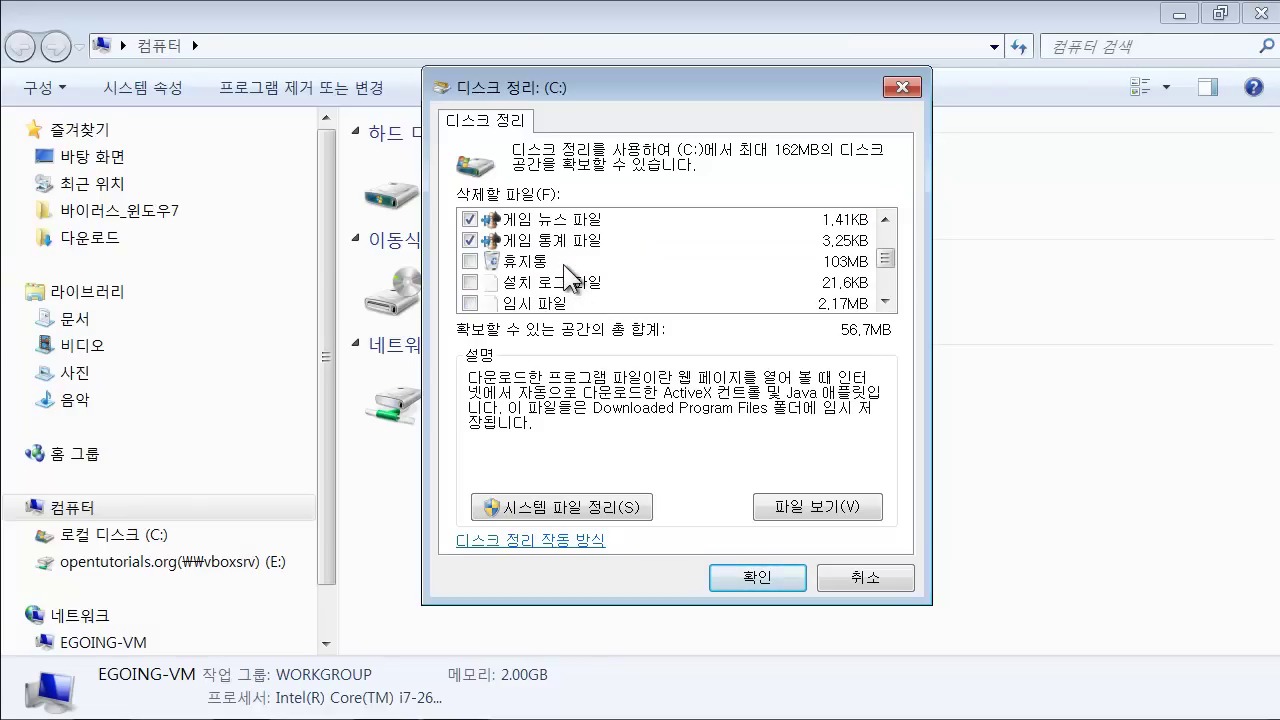
click(492, 263)
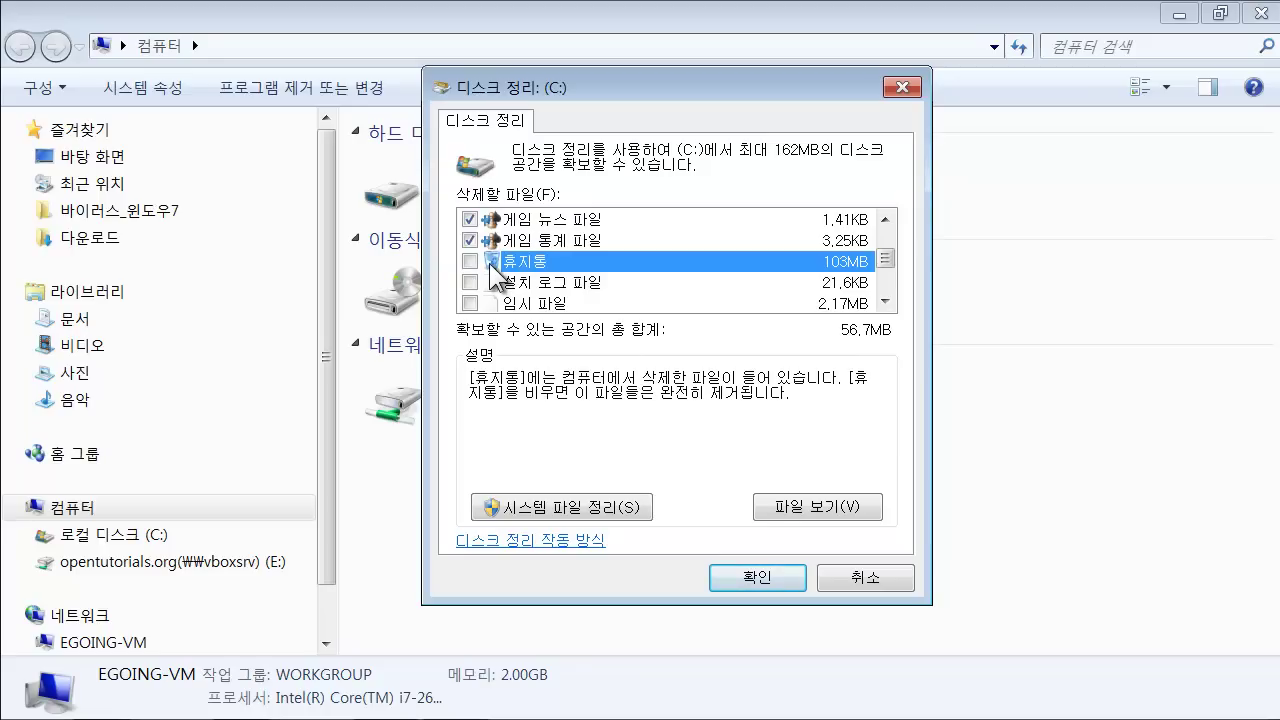
Minimize the Computer window to reveal the desktop's Recycle Bin, and select the 휴지통 category in Disk Cleanup.
key(super)
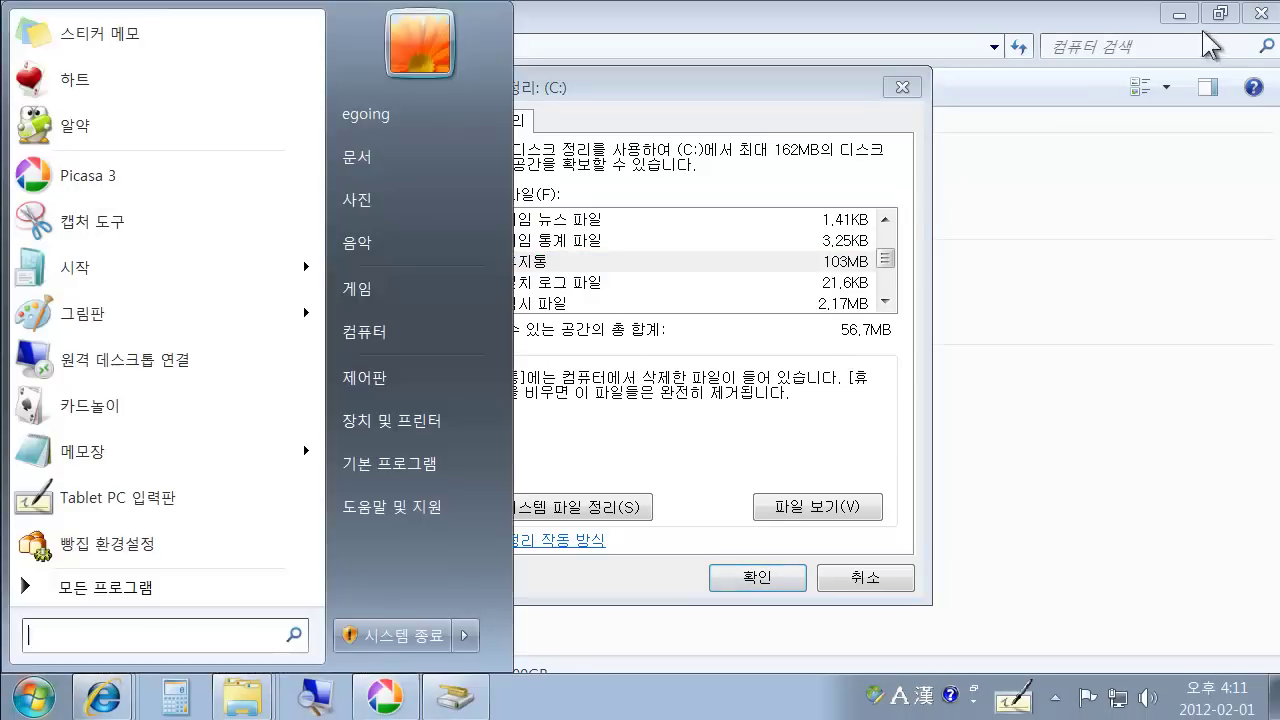
click(1178, 14)
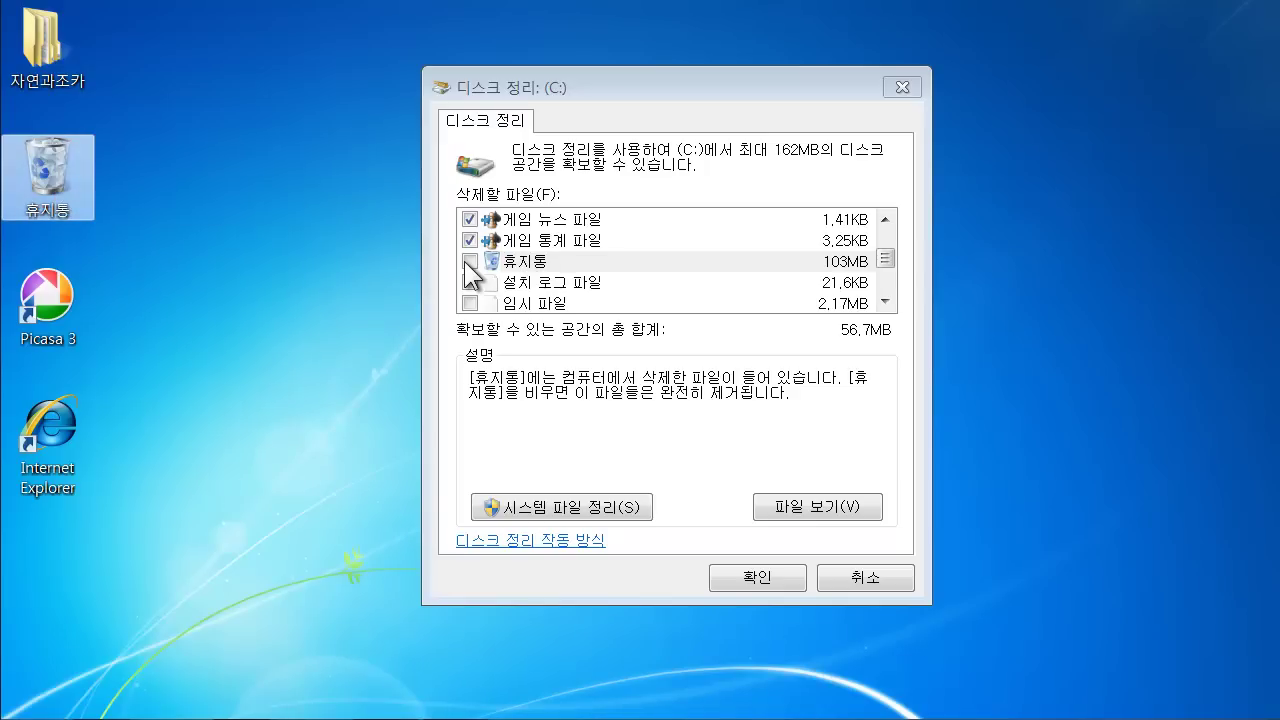
click(508, 270)
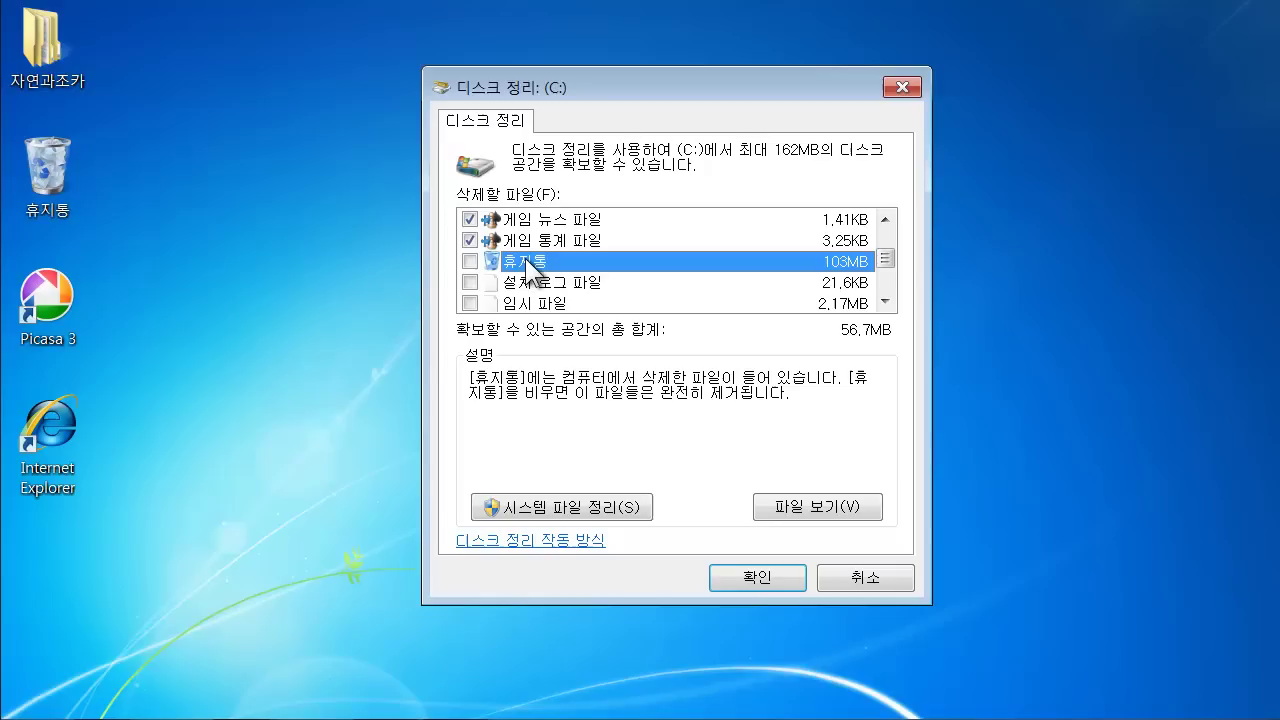
Recheck the file categories from 다운로드한 프로그램 파일 down to the Windows error reports, noting which are marked before cleaning.
scroll(505, 275, down, 1)
scroll(480, 255, up, 2)
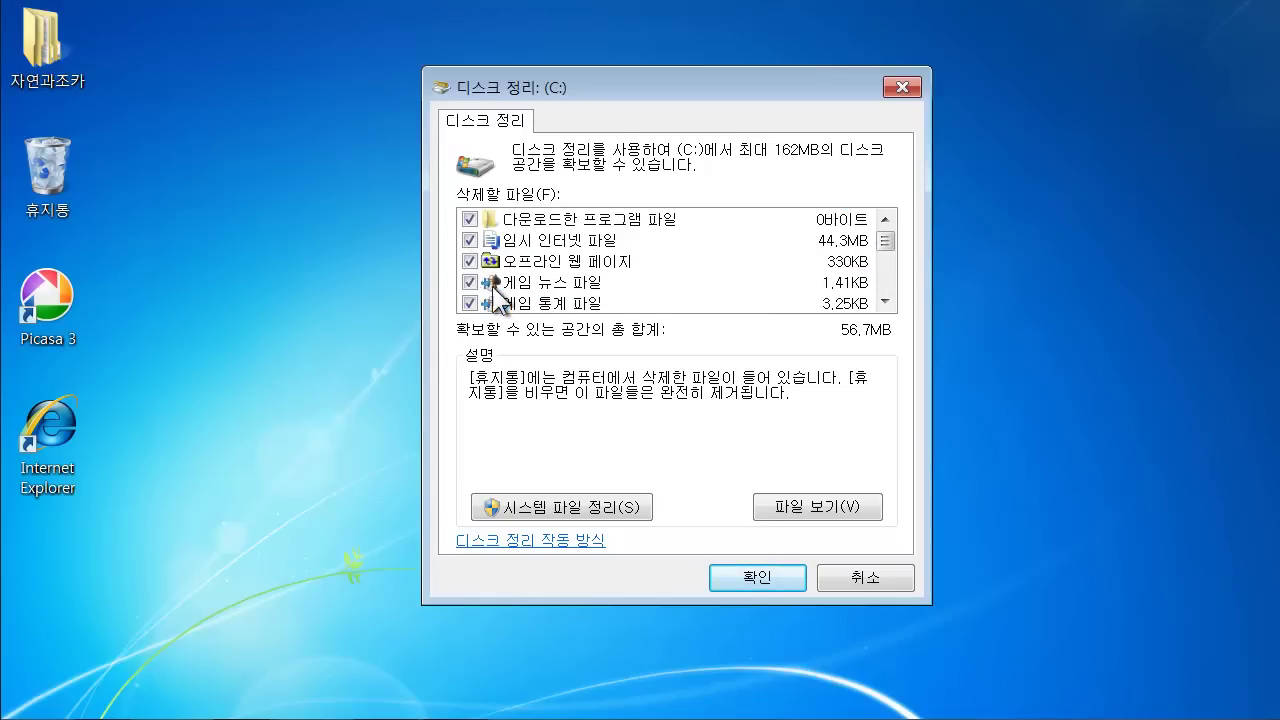
scroll(485, 262, down, 2)
scroll(482, 246, down, 1)
scroll(493, 265, up, 4)
scroll(495, 278, down, 3)
scroll(493, 265, up, 4)
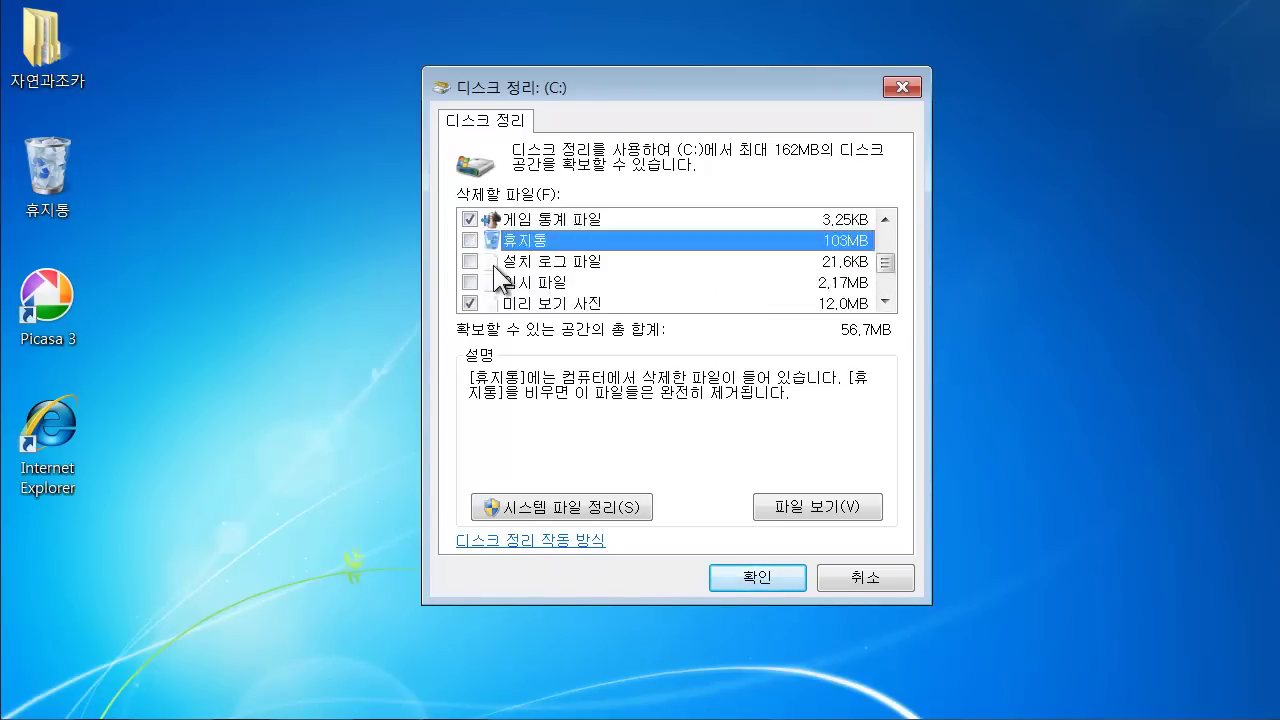
scroll(493, 265, down, 4)
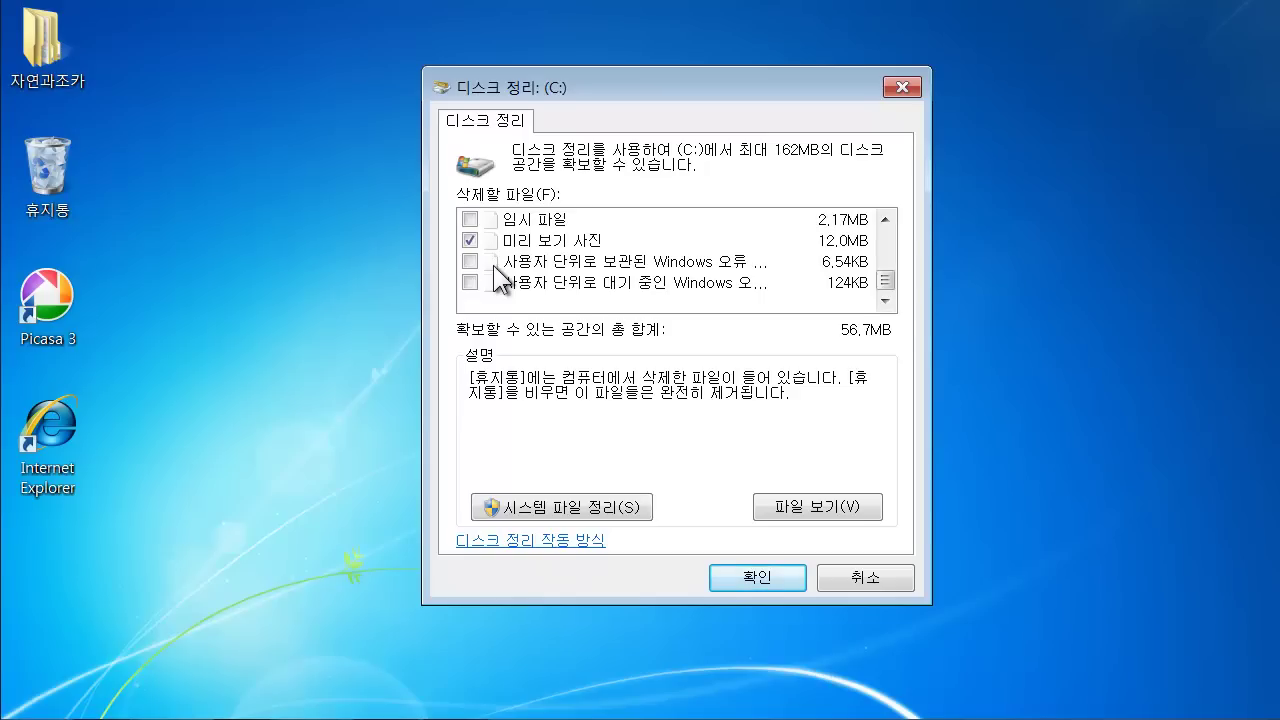
scroll(493, 265, up, 1)
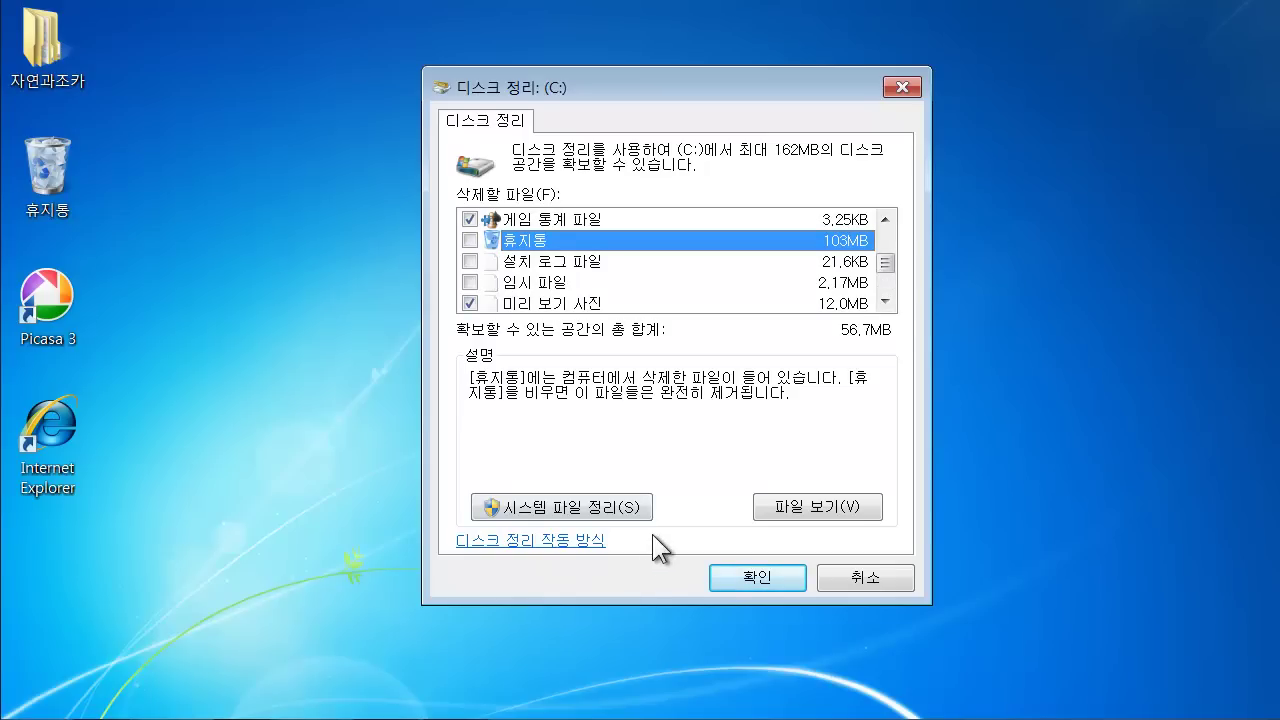
Run the cleanup of the marked categories on drive C: and approve permanently deleting the files.
click(725, 574)
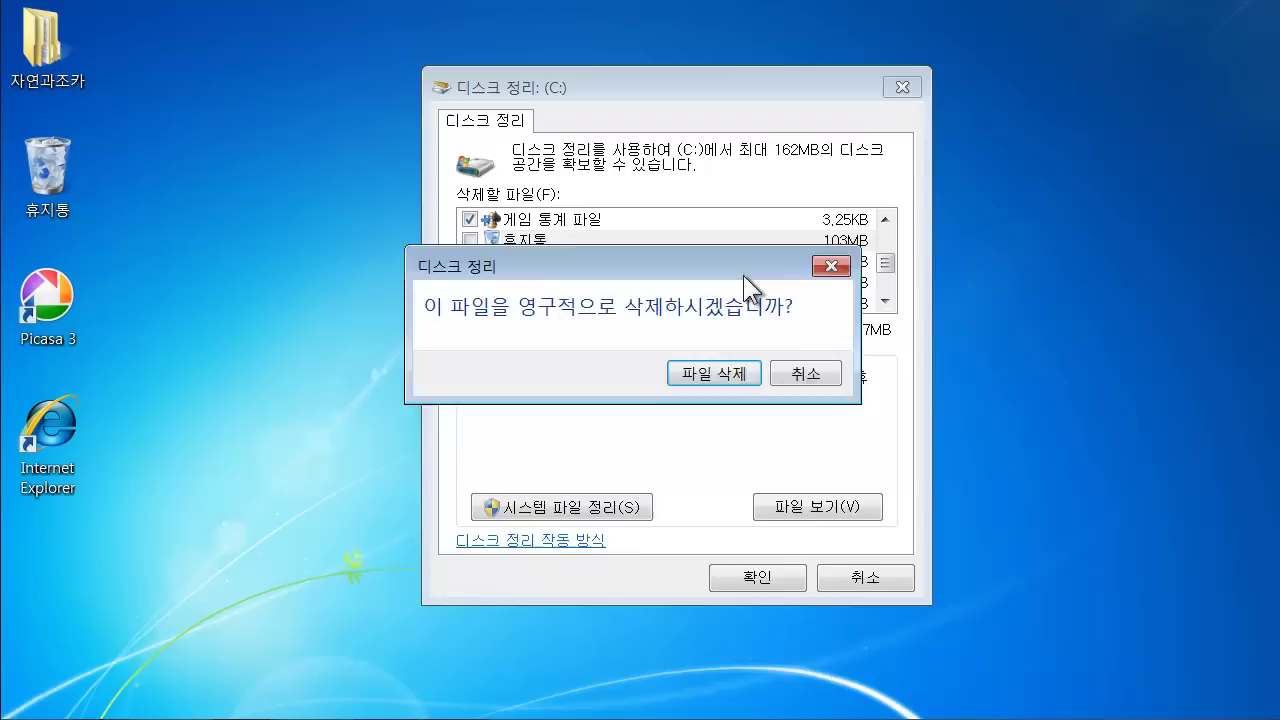
drag(743, 272, 757, 422)
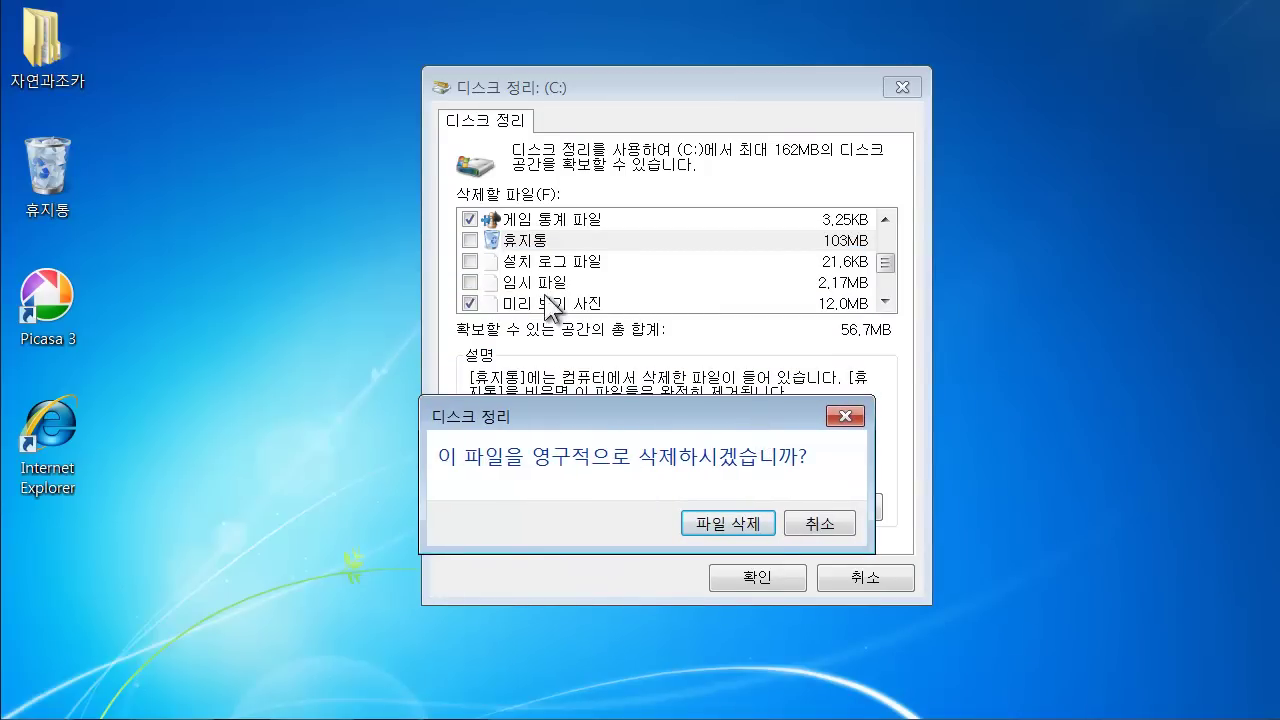
drag(626, 416, 633, 254)
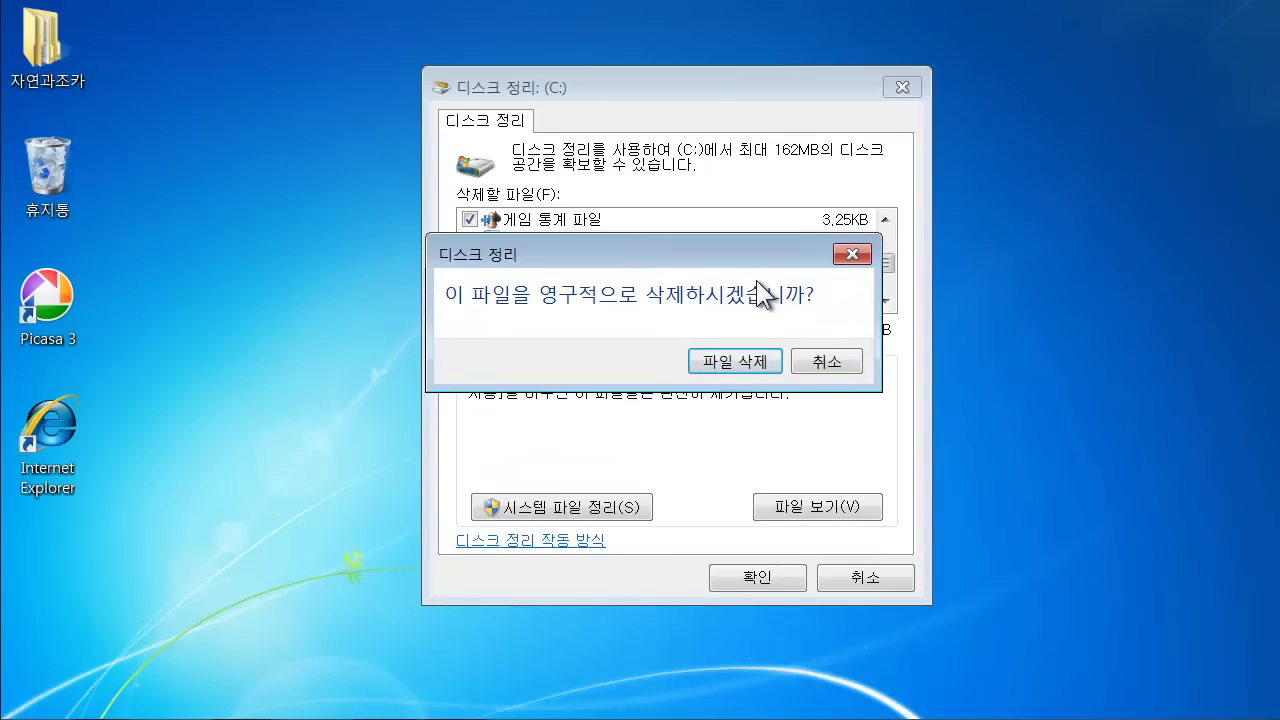
click(749, 362)
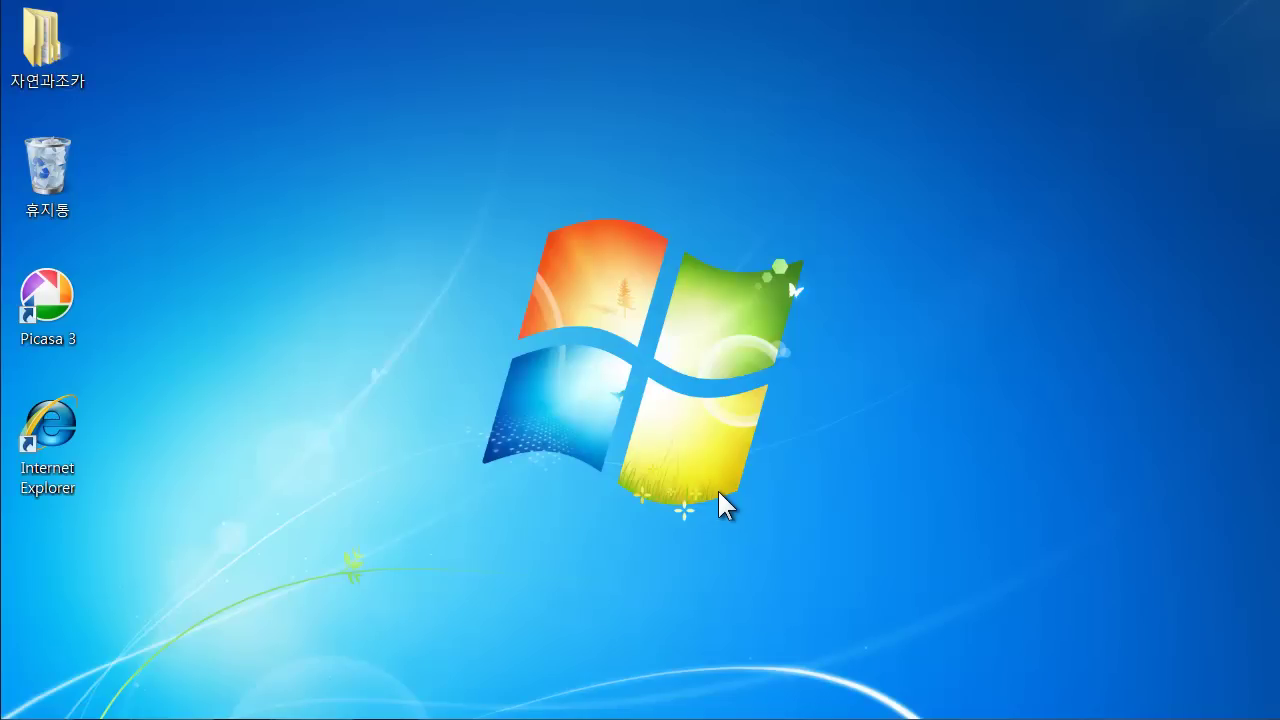
Open the Computer window to check the free space on drive C:, and minimize it.
key(super+e)
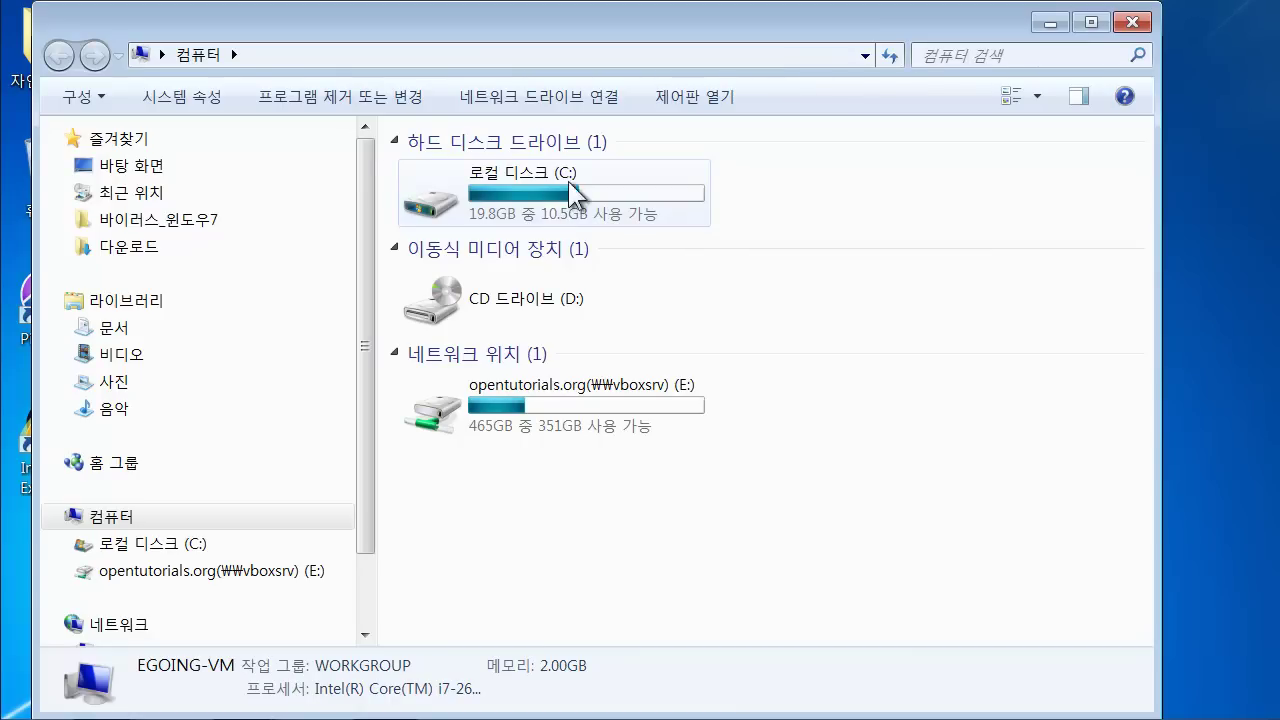
click(1032, 31)
Switch to the 컴퓨터 course page in Internet Explorer and show the WinDirStat link under 저장장치 정리.
mouse_move(275, 708)
click(103, 698)
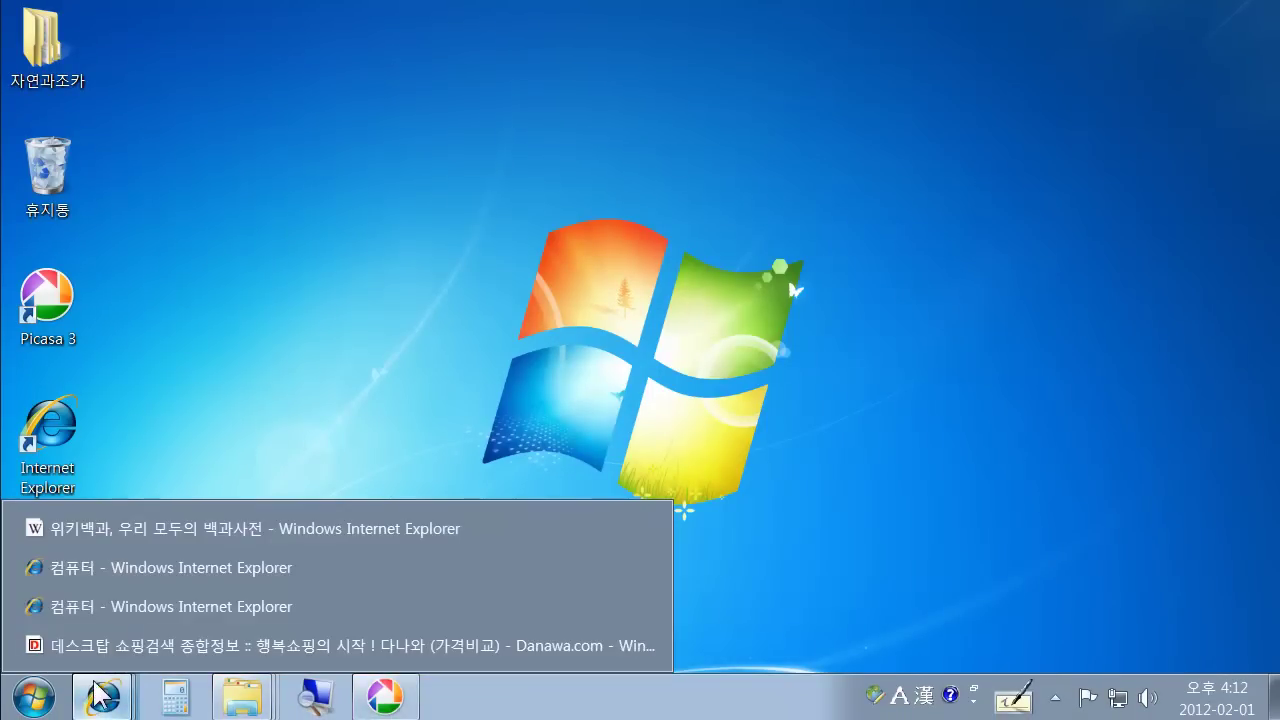
click(174, 578)
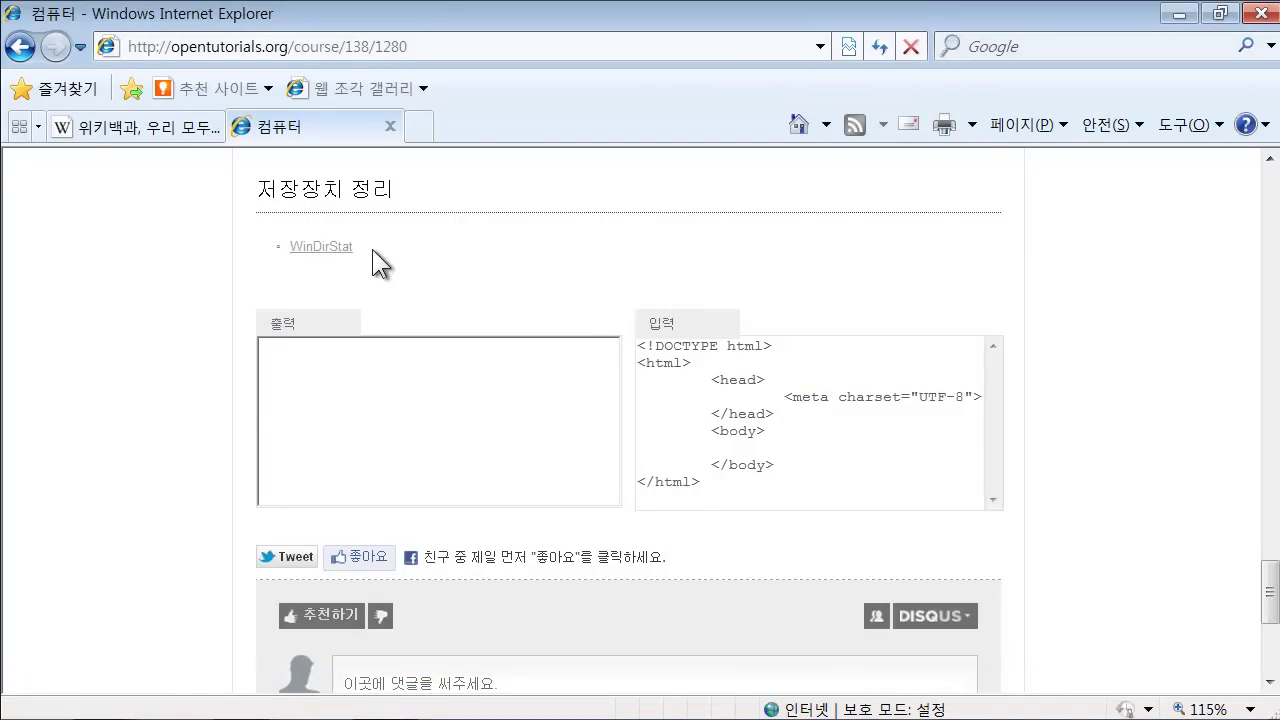
scroll(372, 249, up, 1)
scroll(420, 283, down, 1)
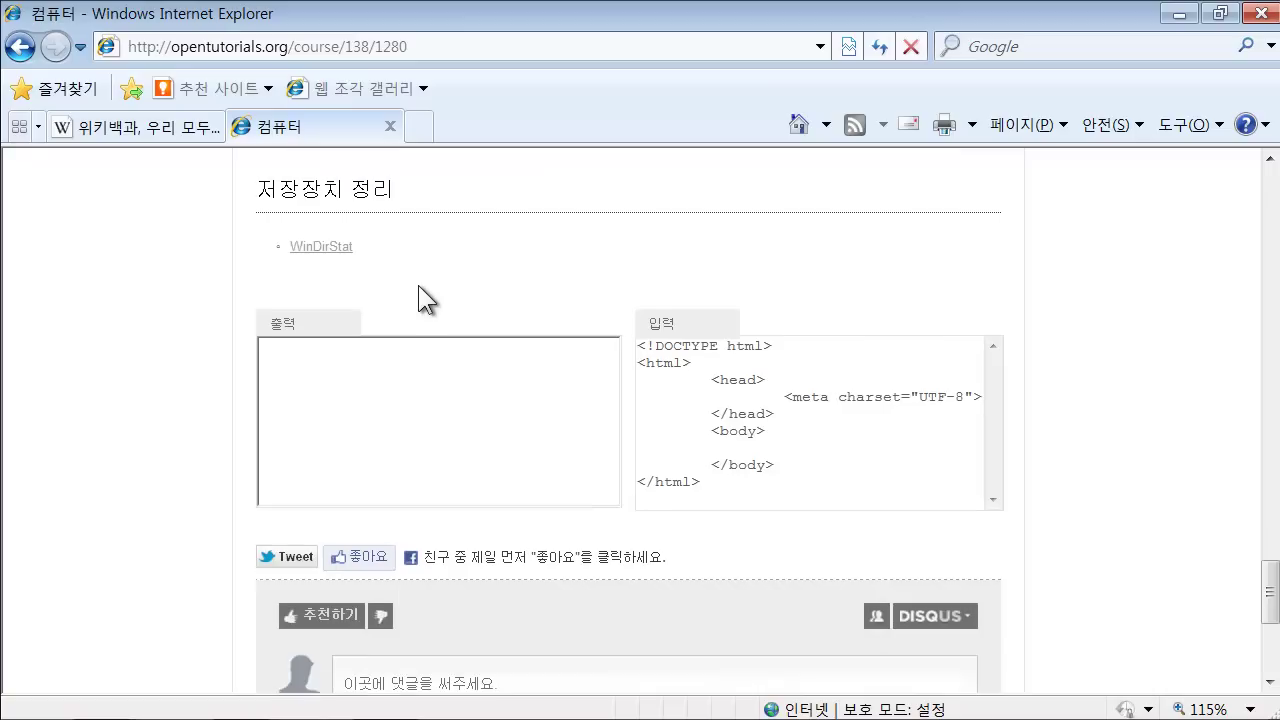